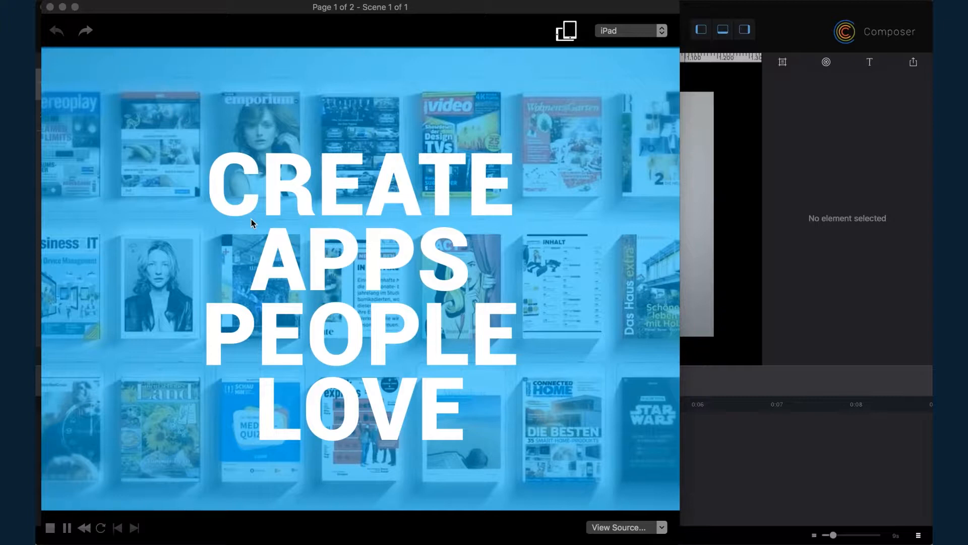
- Close the preview of the example page and switch to the untitled blank document
left_click(50, 7)
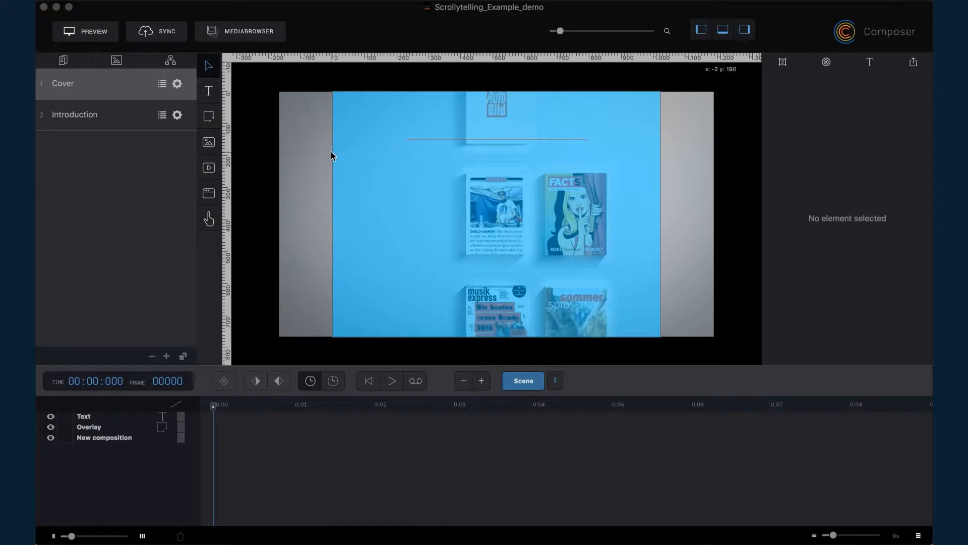
key("ctrl+Up")
left_click(346, 230)
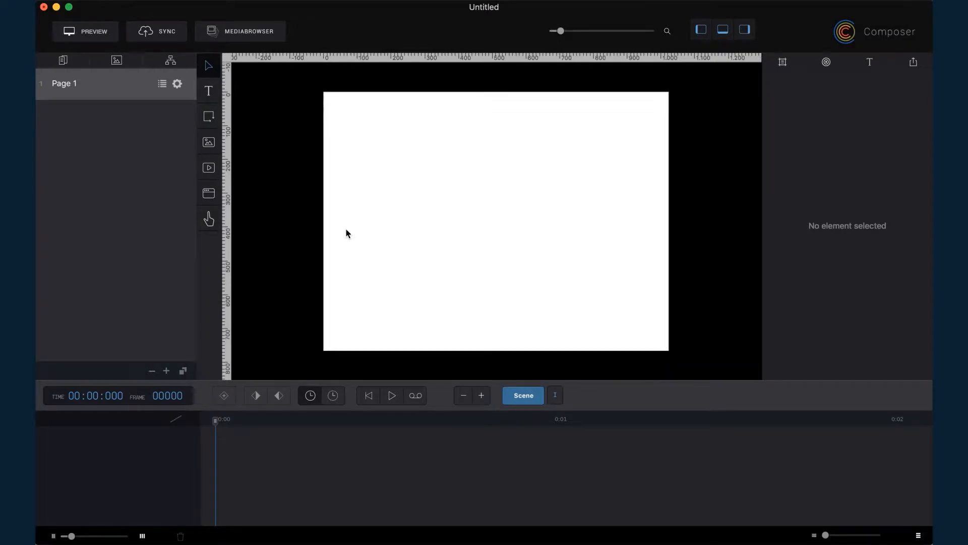
- Draw a text frame on Page 1 and extend it into a tall column along the page's left side
left_click(209, 91)
left_click_drag(519, 210, 416, 126)
left_click_drag(395, 175, 406, 341)
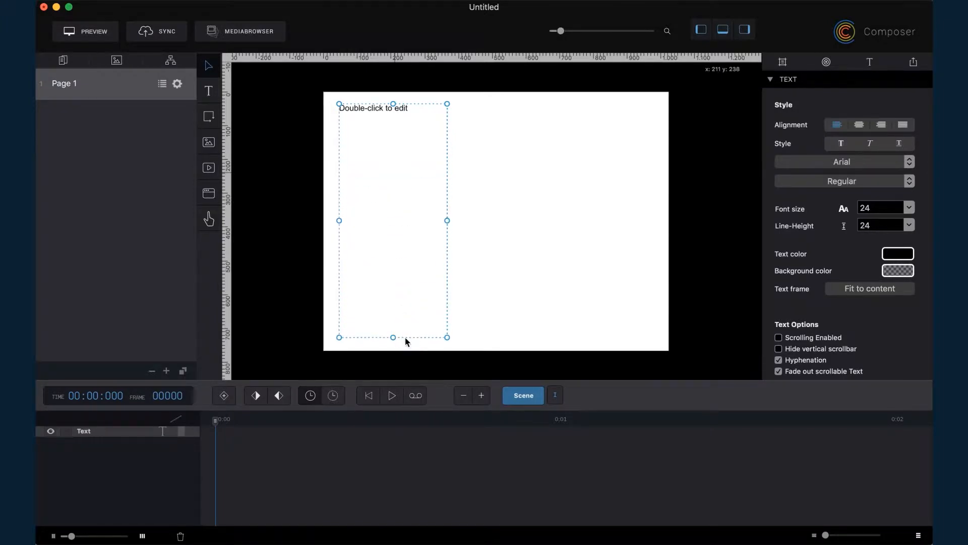
- Replace the default text in the column with placeholder text
double_click(391, 117)
left_click_drag(422, 108, 329, 109)
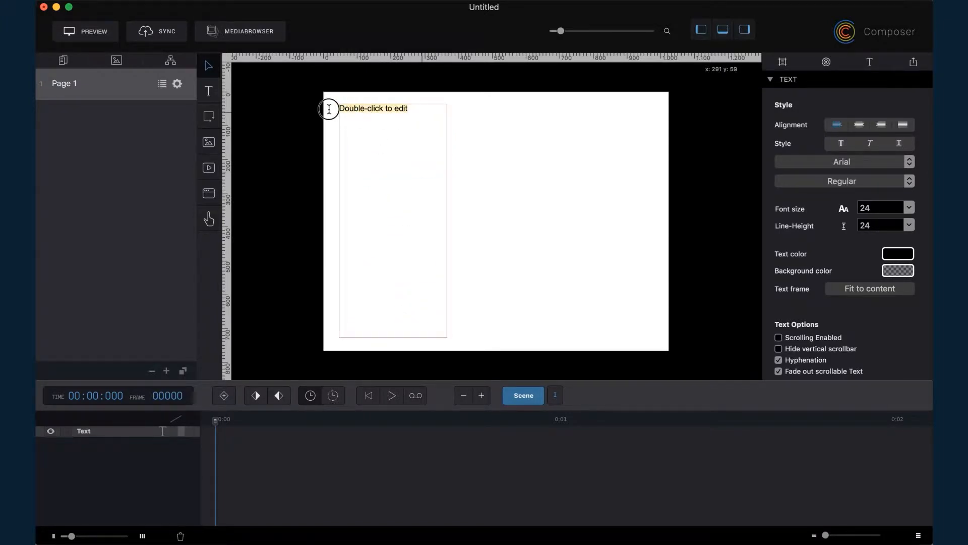
key("BackSpace")
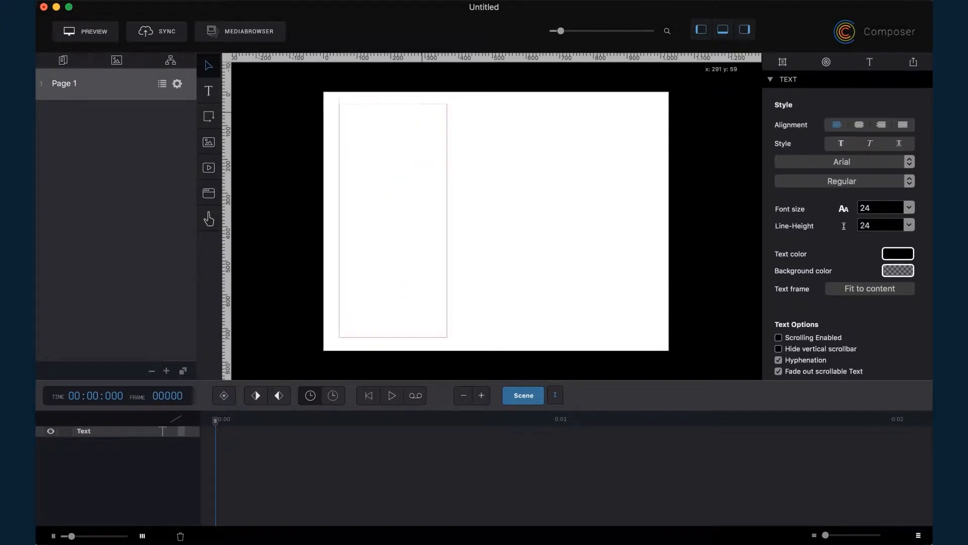
right_click(367, 134)
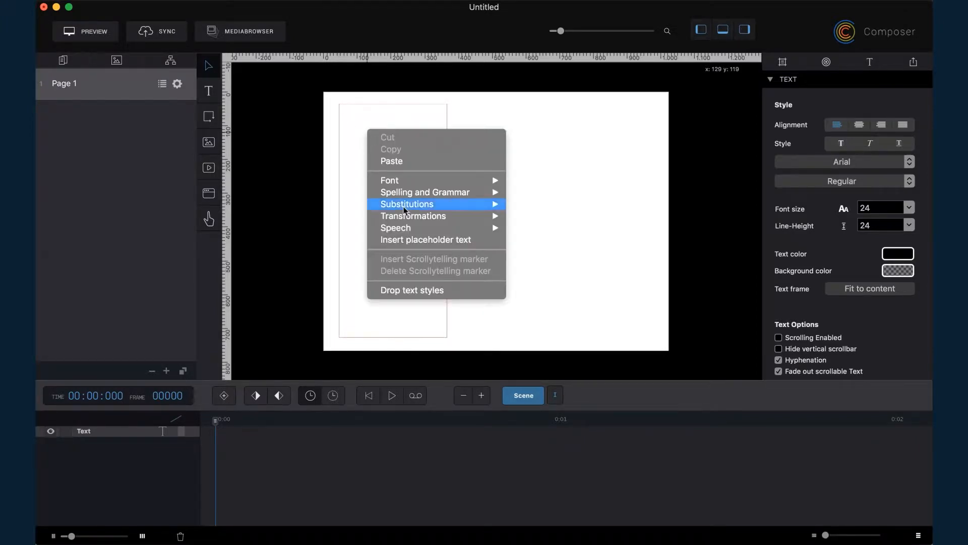
left_click(417, 243)
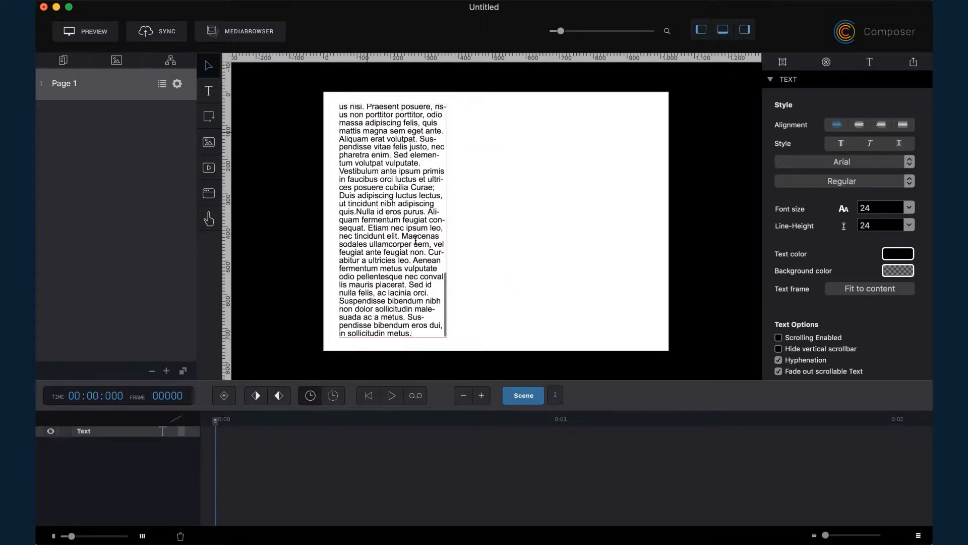
- Enable scrolling for the placeholder text frame
left_click(483, 228)
left_click(407, 218)
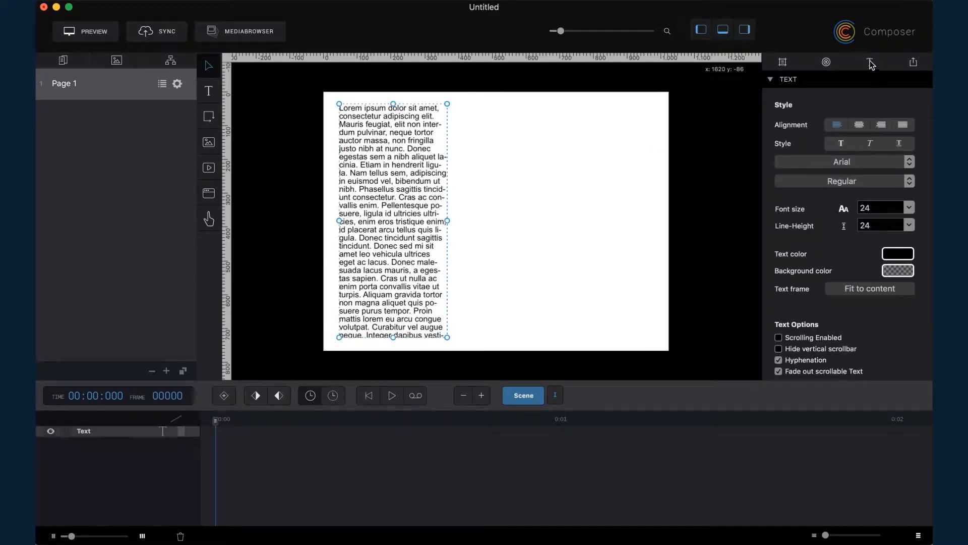
left_click(778, 338)
left_click(523, 225)
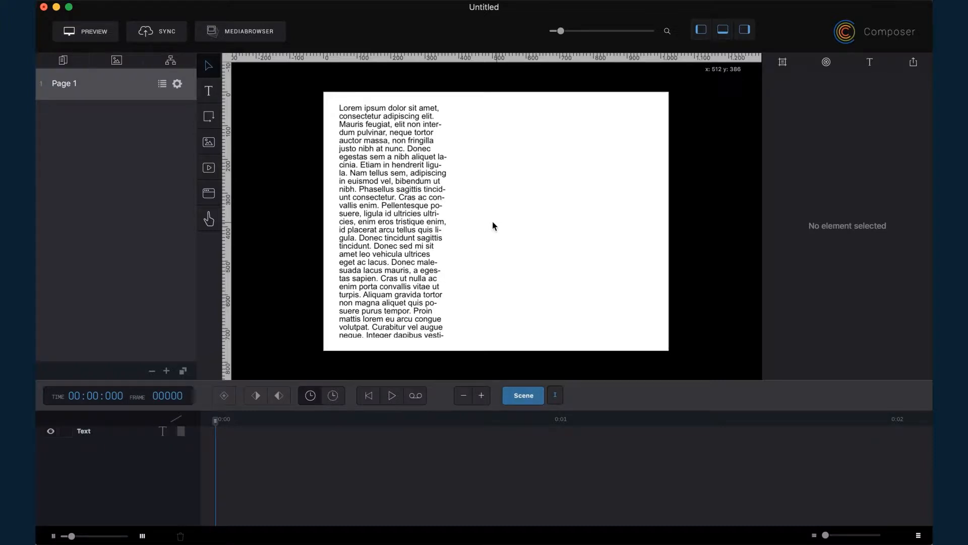
- Place the berlin-Brandenburg image from the Demo Scrollytelling folder on the page and align it with the page's upper edge
key("ctrl+Up")
left_click(248, 342)
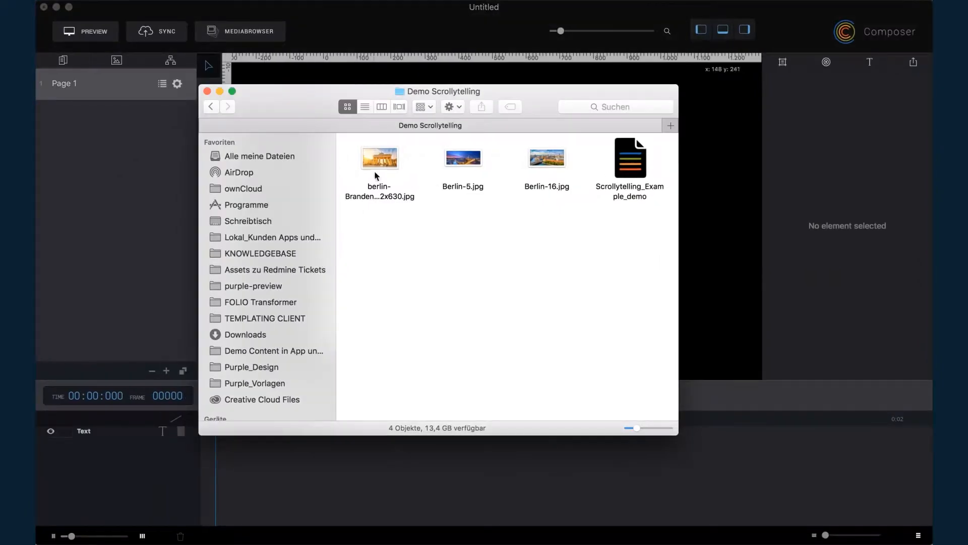
left_click(305, 99)
left_click_drag(304, 100, 492, 293)
left_click_drag(567, 353, 497, 174)
left_click(568, 212)
left_click_drag(569, 212, 373, 127)
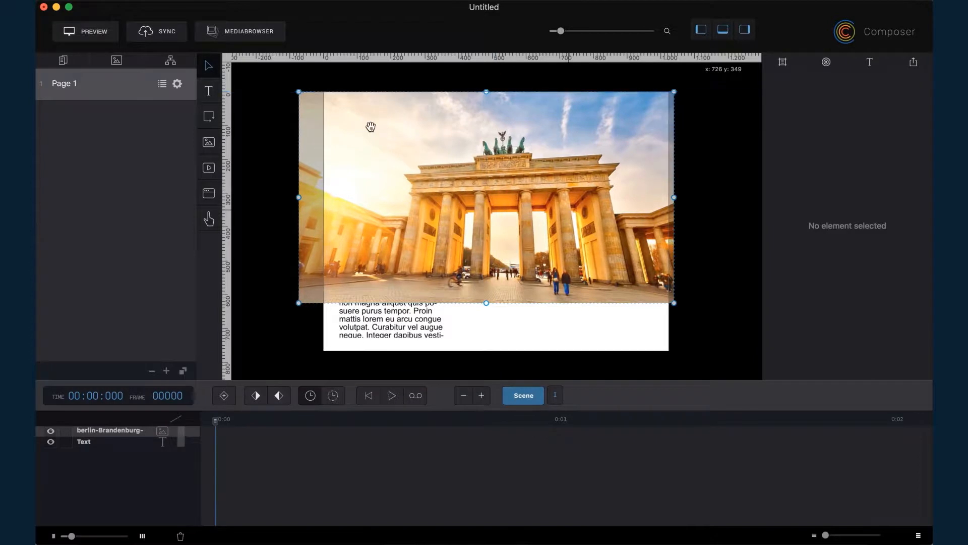
- Enlarge the Brandenburg image to cover the full page height and move its layer behind the Text layer
left_click_drag(298, 302, 210, 362)
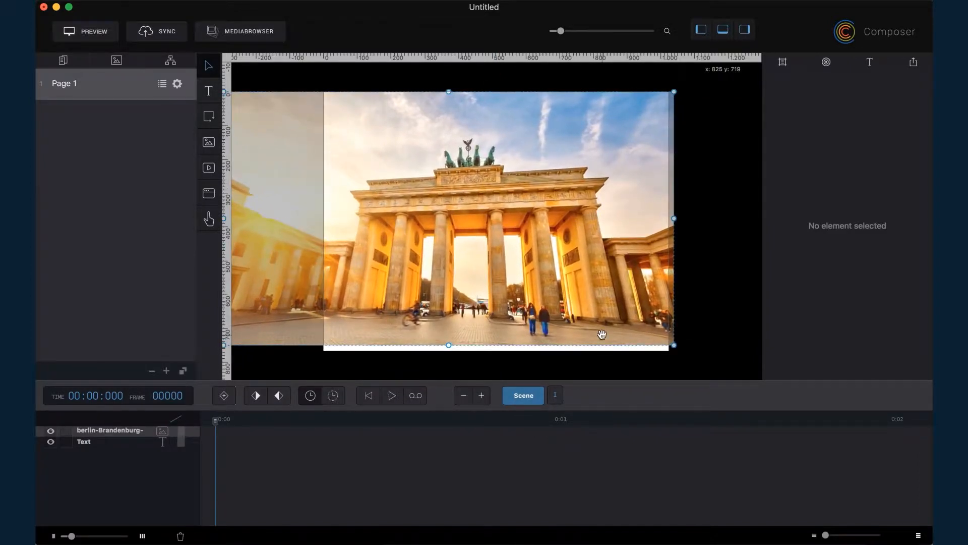
left_click_drag(675, 345, 682, 350)
left_click_drag(98, 433, 99, 447)
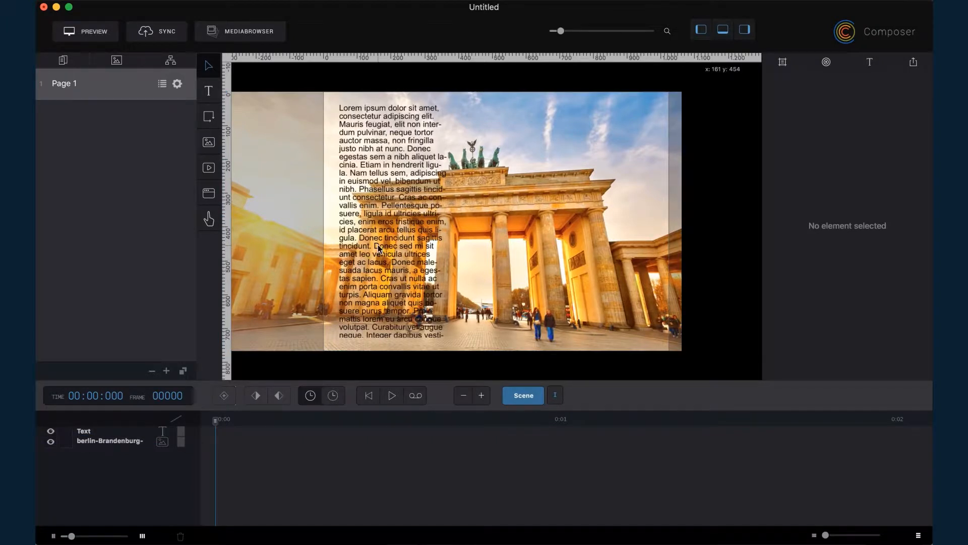
- Create a composition from the Brandenburg image and trim its left and right sides to the page edges
left_click(550, 222)
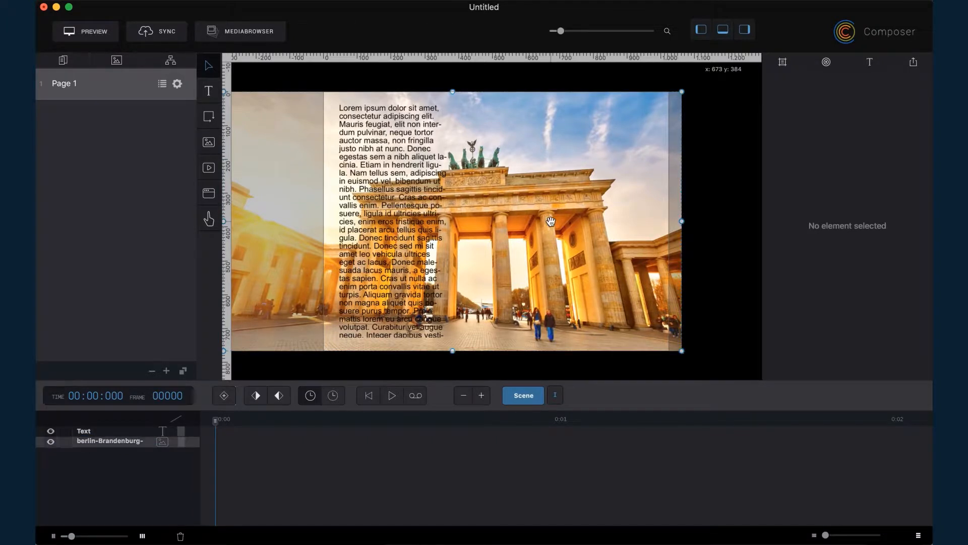
right_click(550, 222)
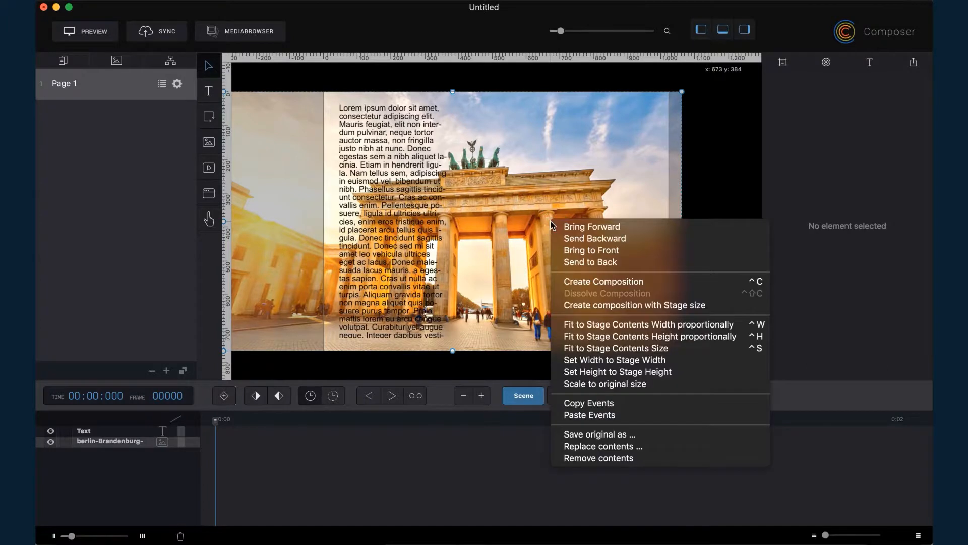
left_click(610, 288)
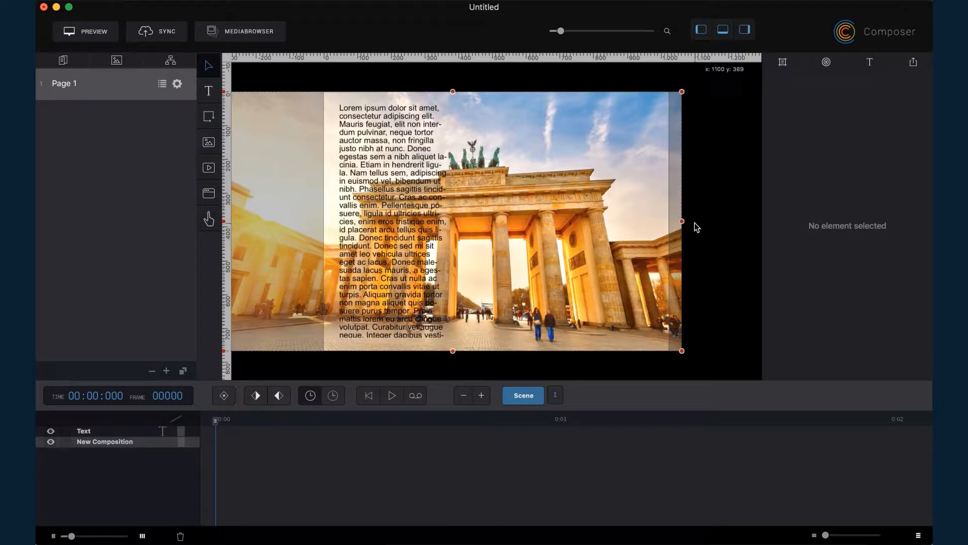
left_click(669, 223)
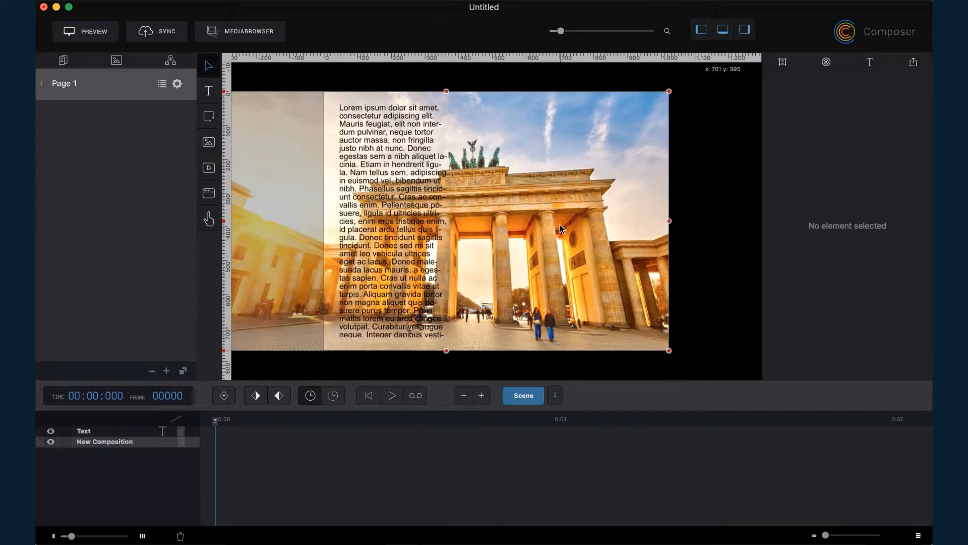
scroll(560, 225, "up", 2)
scroll(560, 225, "down", 3)
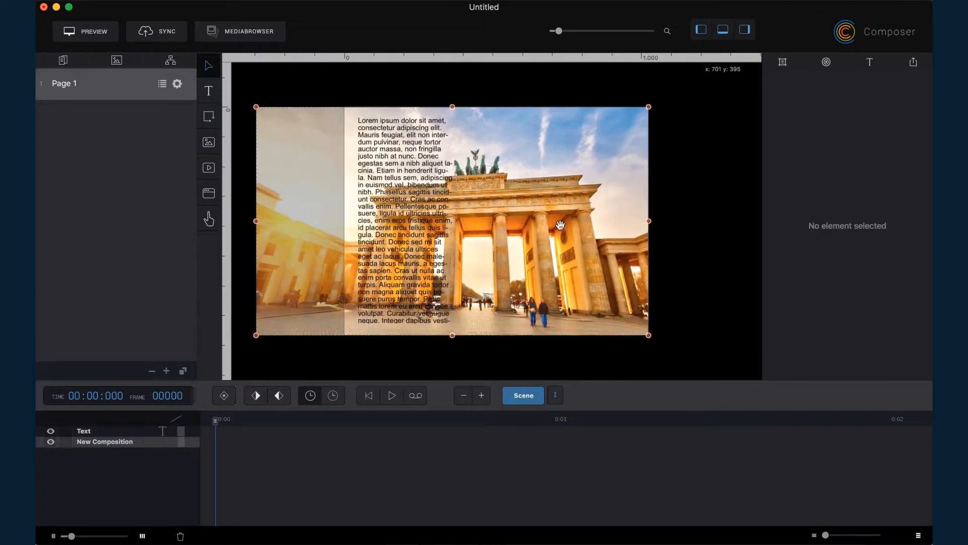
left_click_drag(256, 220, 346, 225)
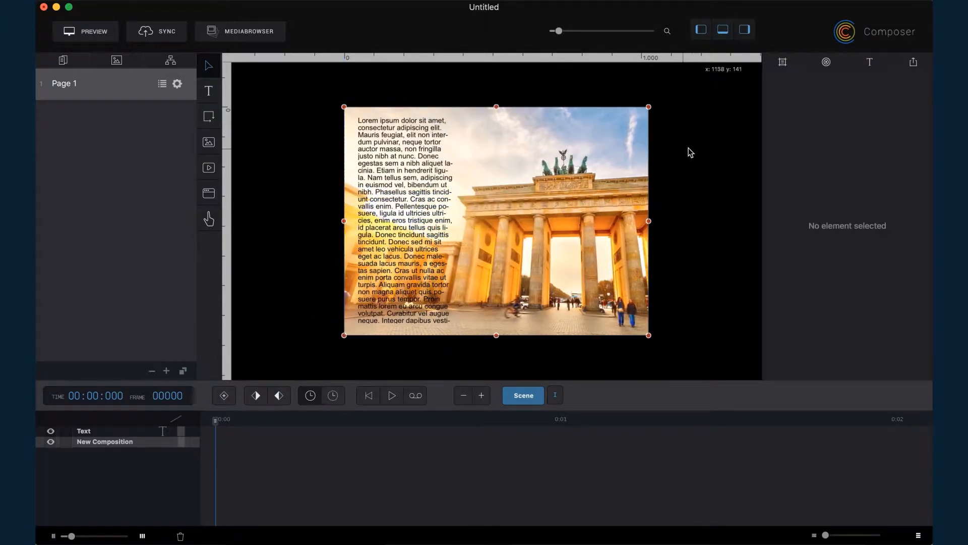
- Inside the composition, shift the Brandenburg image left so the gate sits centrally, and return to Page 1
double_click(550, 177)
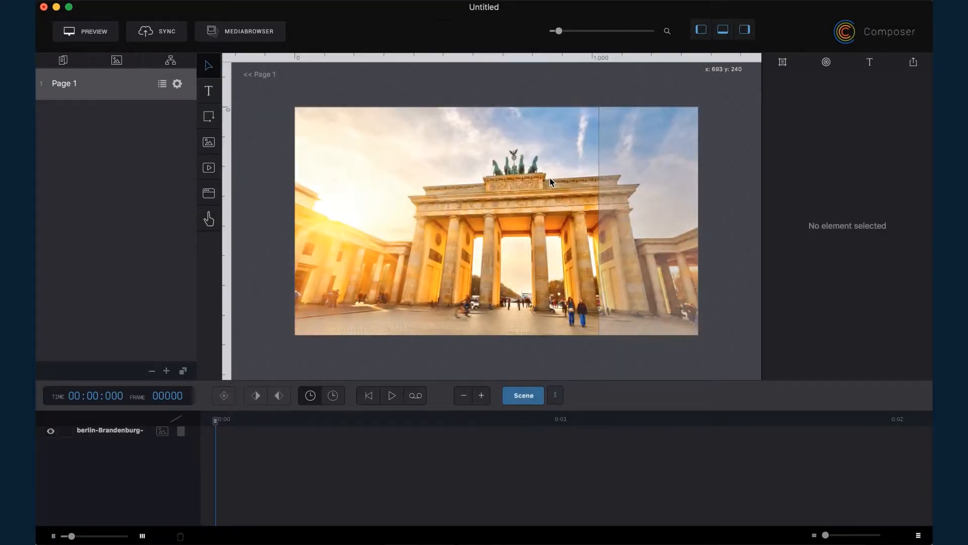
left_click(471, 213)
left_click_drag(470, 213, 414, 212)
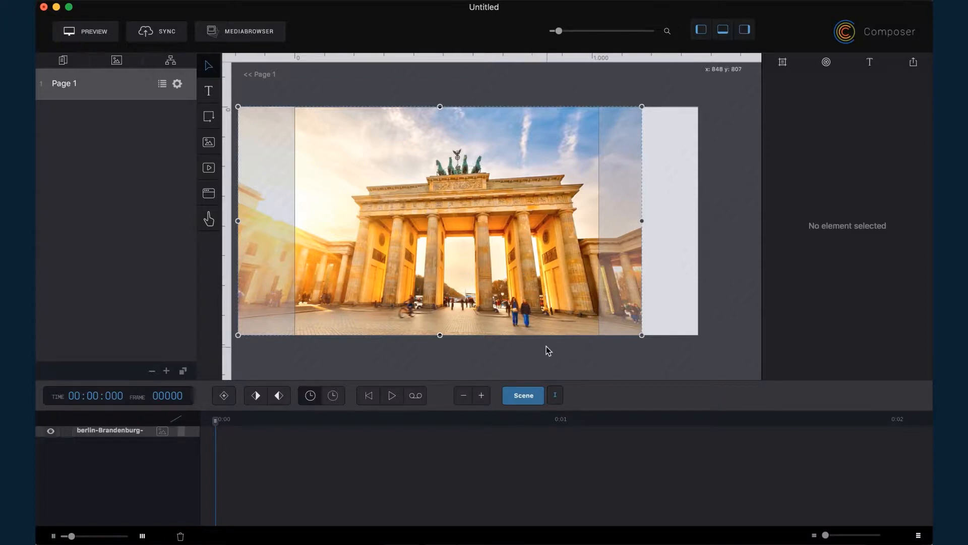
left_click(264, 74)
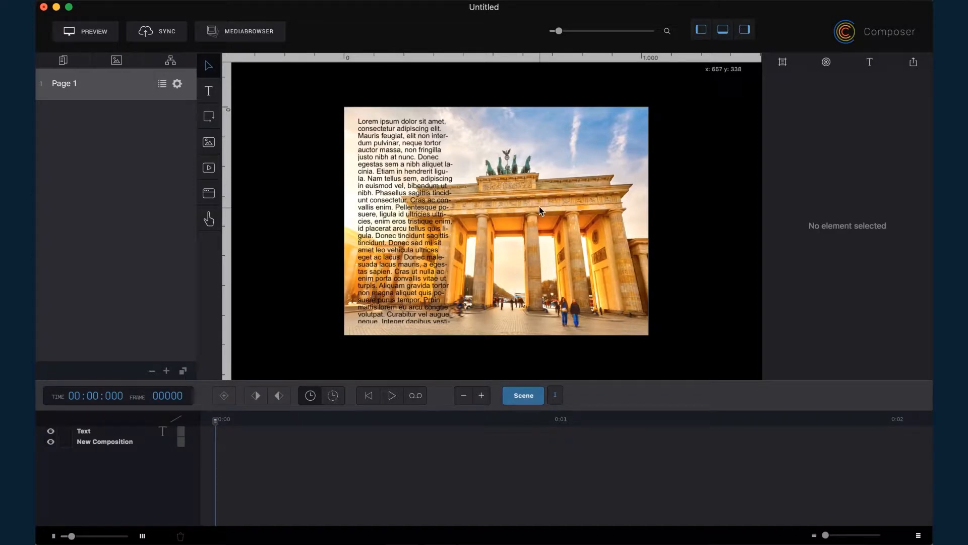
- Reopen the image composition, add two more scenes to it, and return to its first scene
left_click(561, 254)
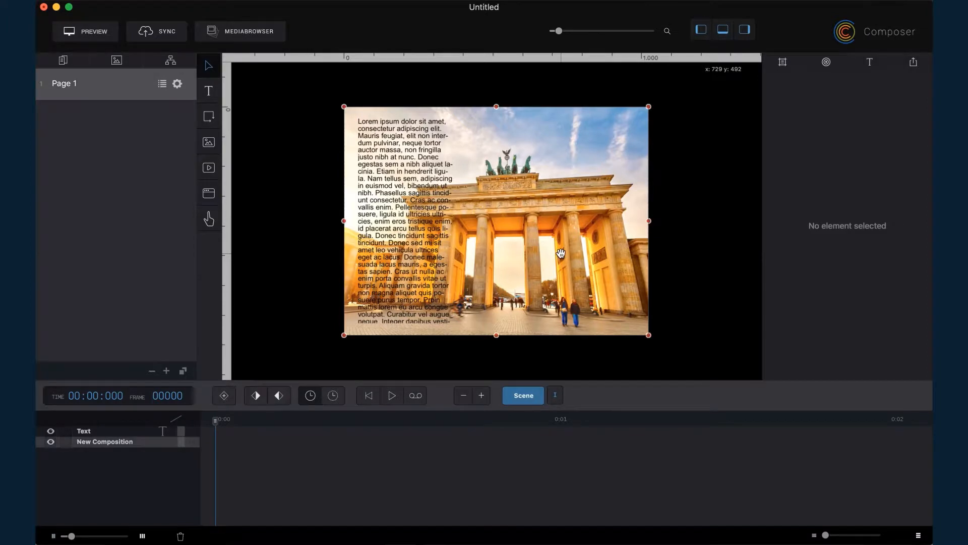
double_click(561, 253)
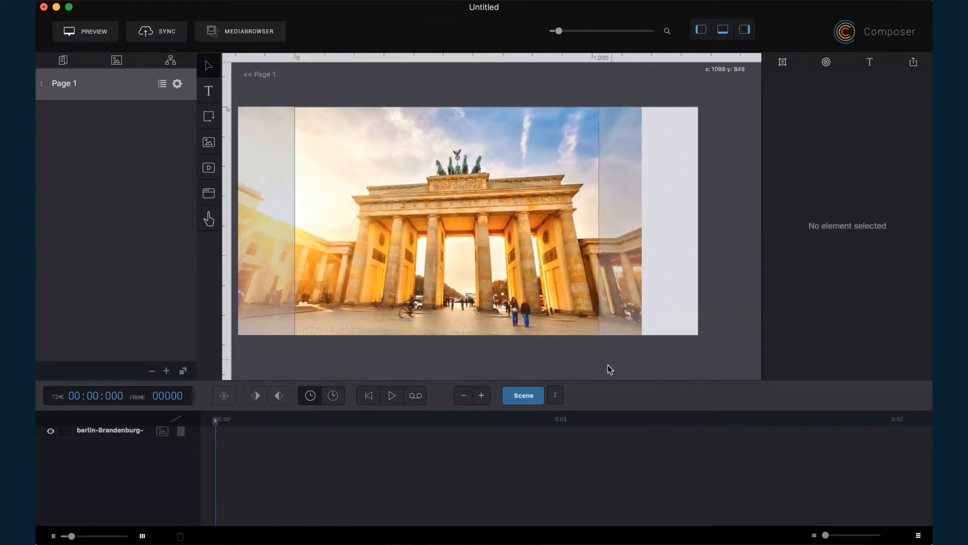
left_click(482, 396)
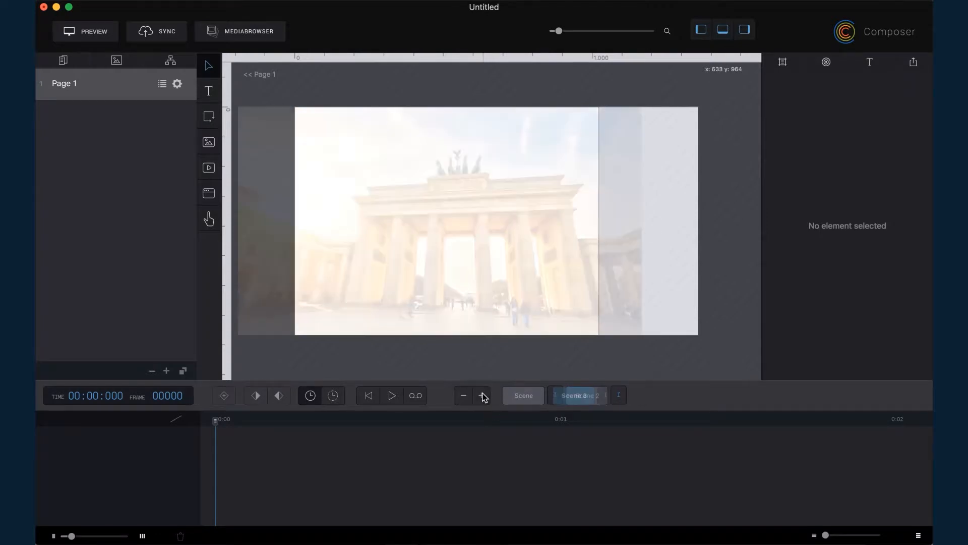
left_click(482, 396)
left_click(524, 396)
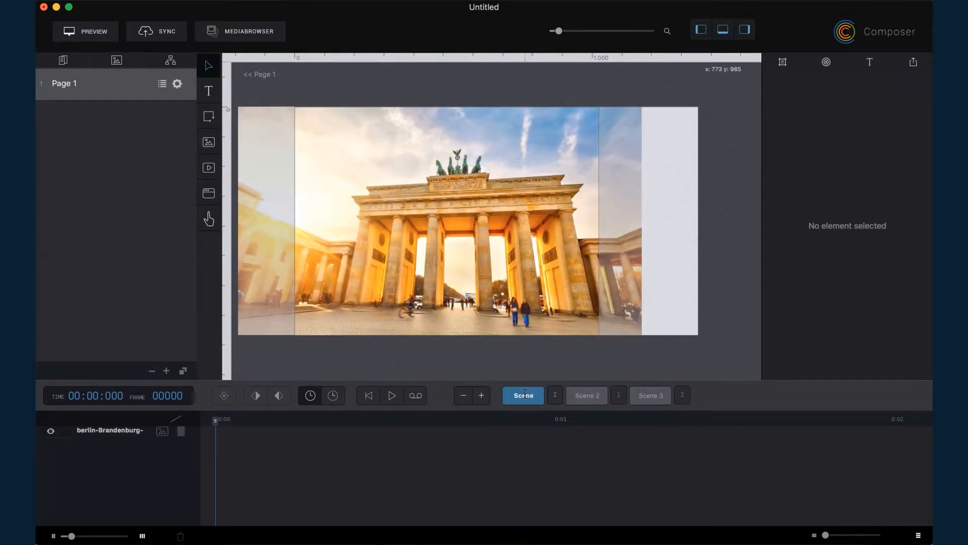
- Place Berlin-16.jpg in Scene 2, align it with the upper edge and enlarge it to the full composition height
left_click(589, 402)
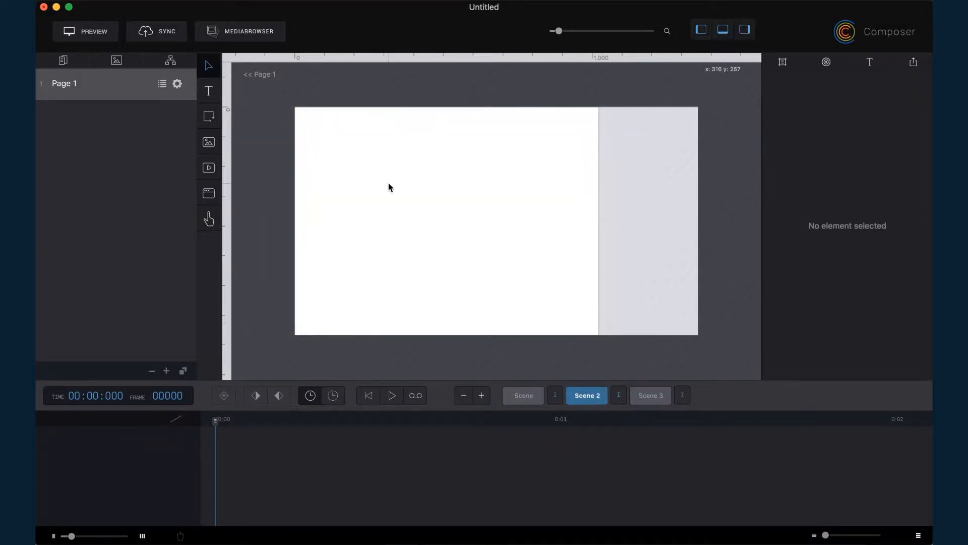
key("ctrl+Up")
left_click(776, 167)
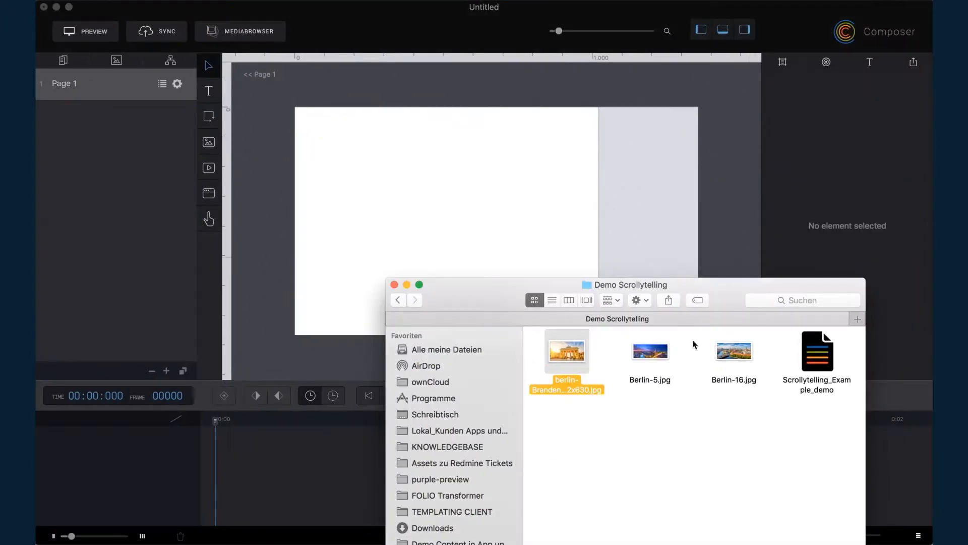
left_click_drag(734, 352, 484, 235)
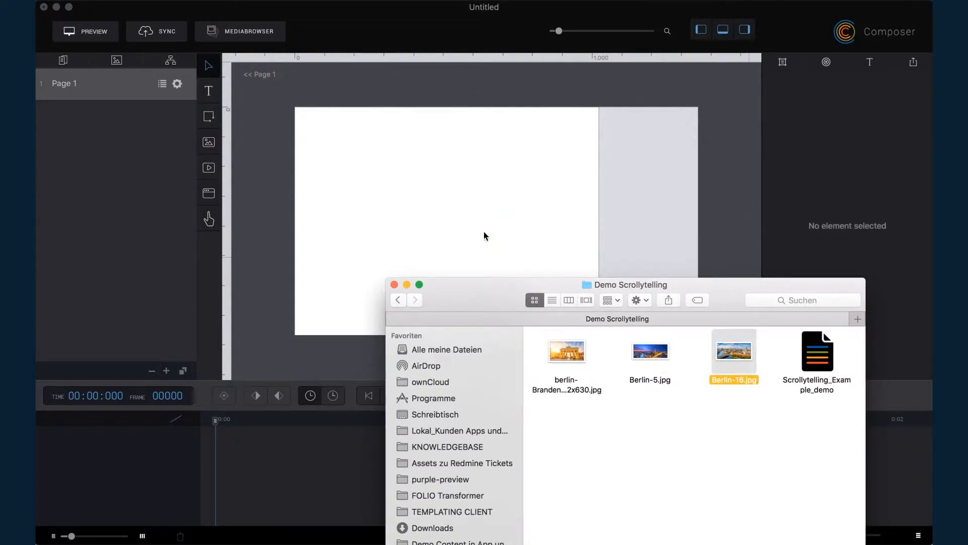
left_click(523, 254)
left_click(514, 274)
left_click_drag(515, 274, 293, 150)
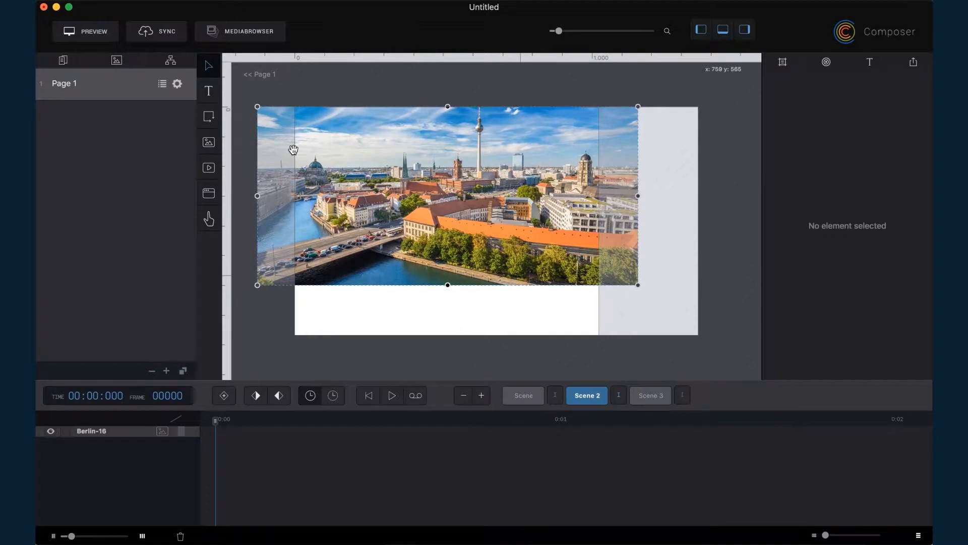
left_click_drag(638, 285, 758, 354)
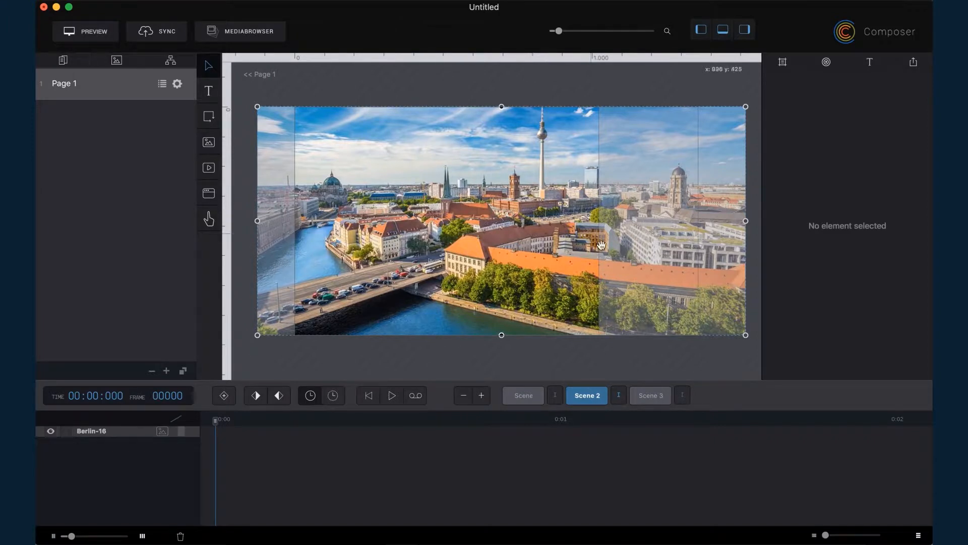
- Place the Berlin-5 image in Scene 3, align it with the upper edge, enlarge it to full composition height and shift it left
left_click(651, 396)
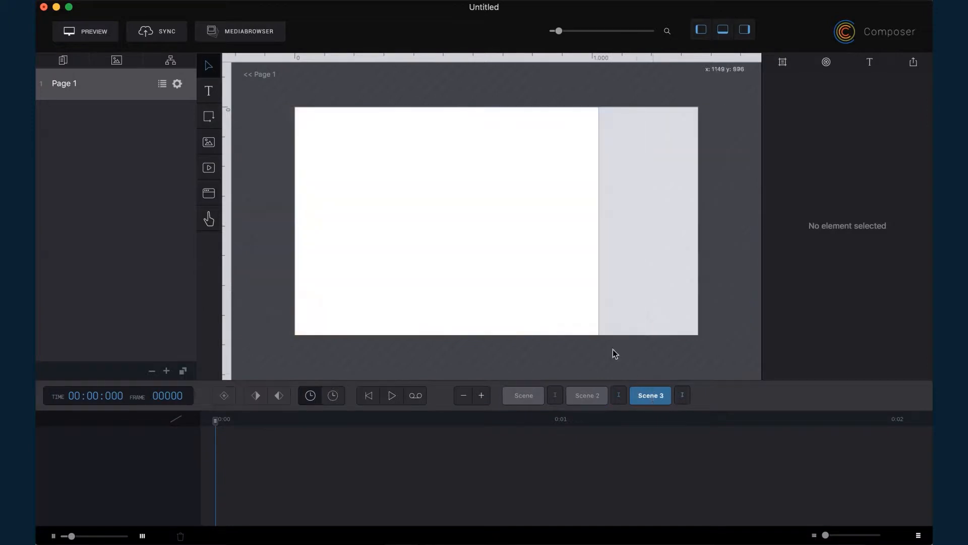
key("ctrl+Up")
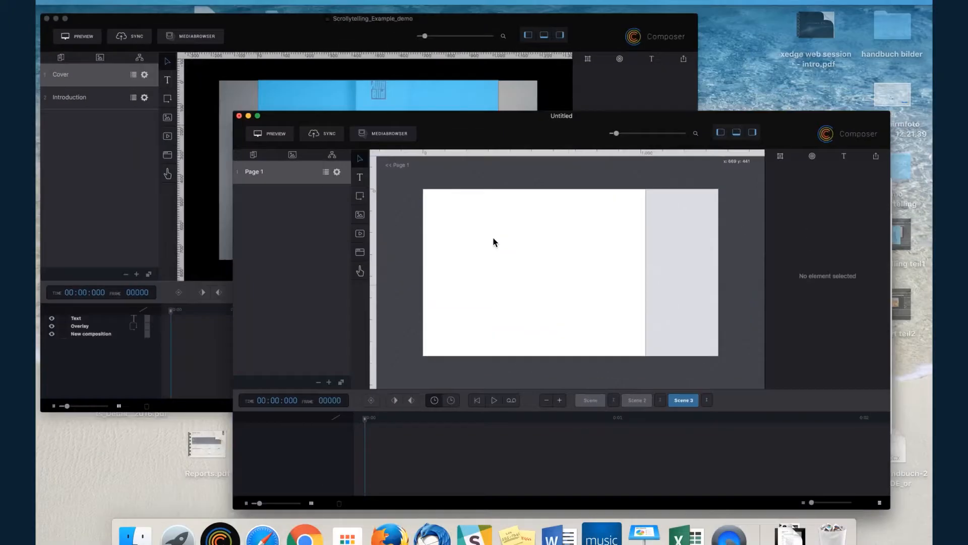
left_click(803, 154)
left_click_drag(650, 350, 440, 199)
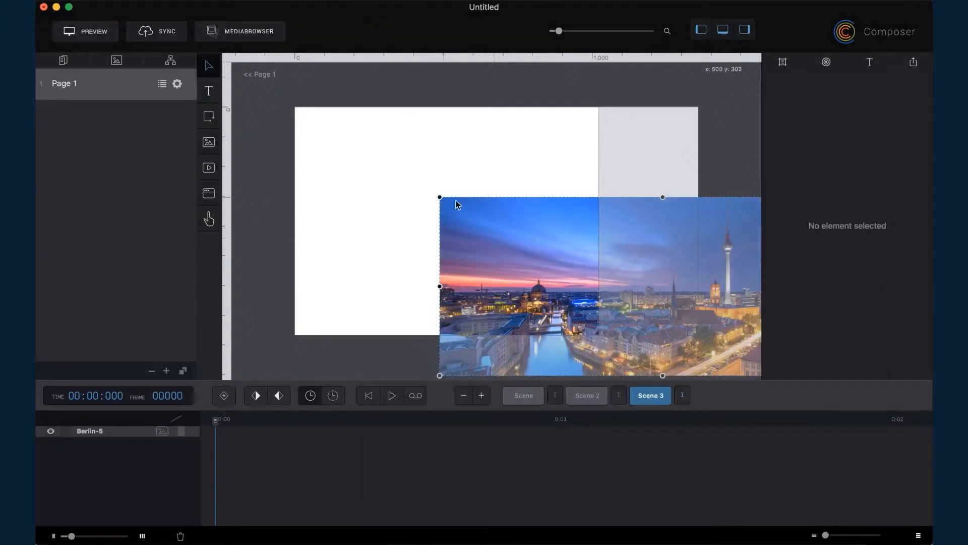
left_click_drag(525, 237, 380, 147)
left_click_drag(740, 286, 812, 333)
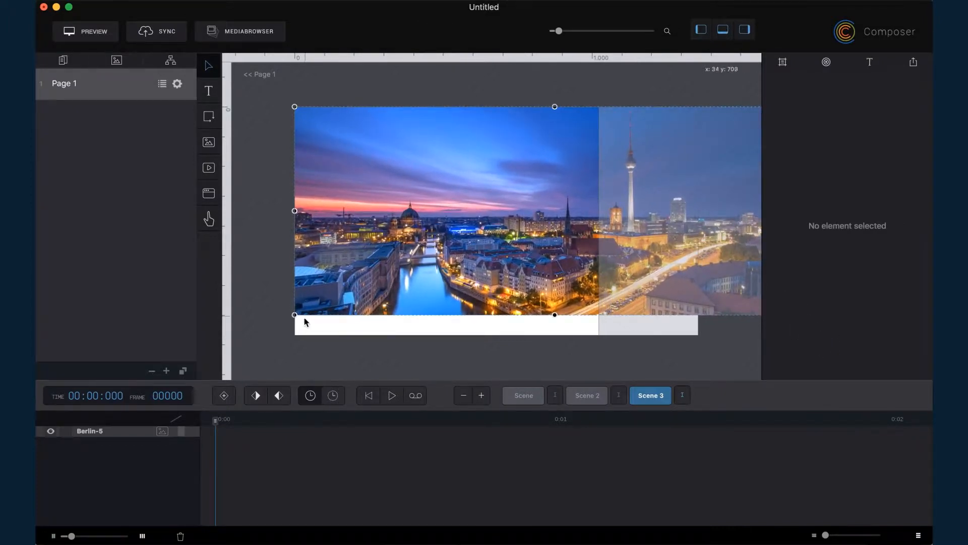
left_click_drag(294, 316, 233, 351)
left_click_drag(363, 309, 286, 312)
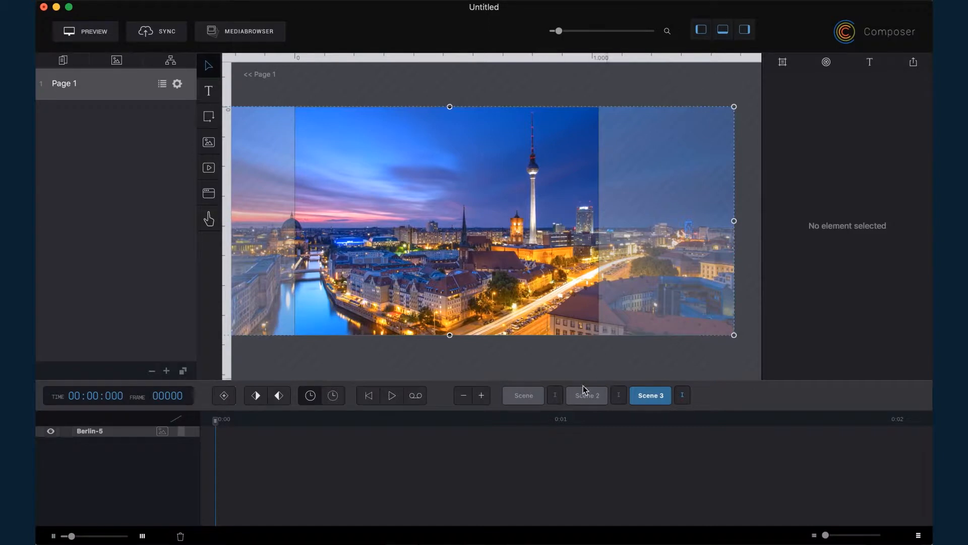
- Check the images in all three scenes and set the first scene's transition trigger to Wait for button
left_click(516, 398)
left_click(581, 397)
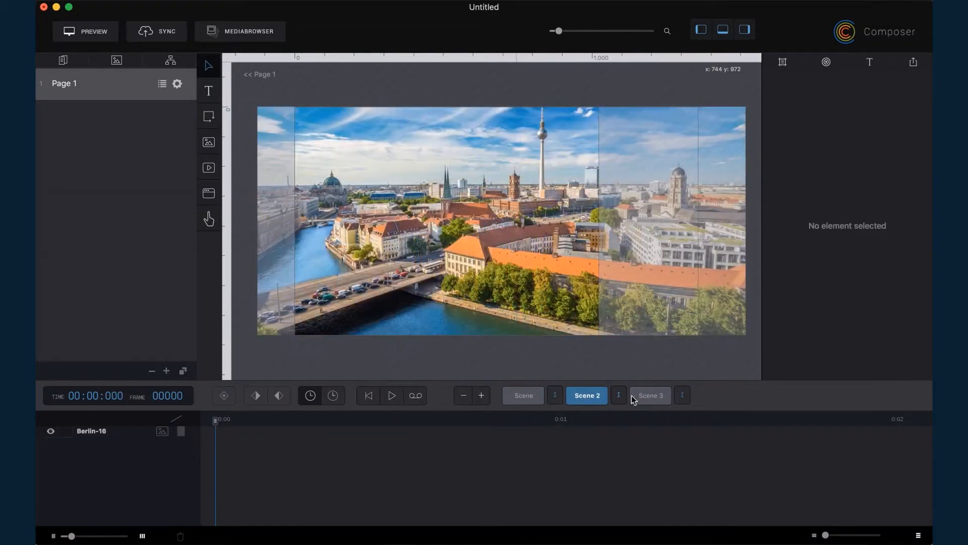
left_click(654, 399)
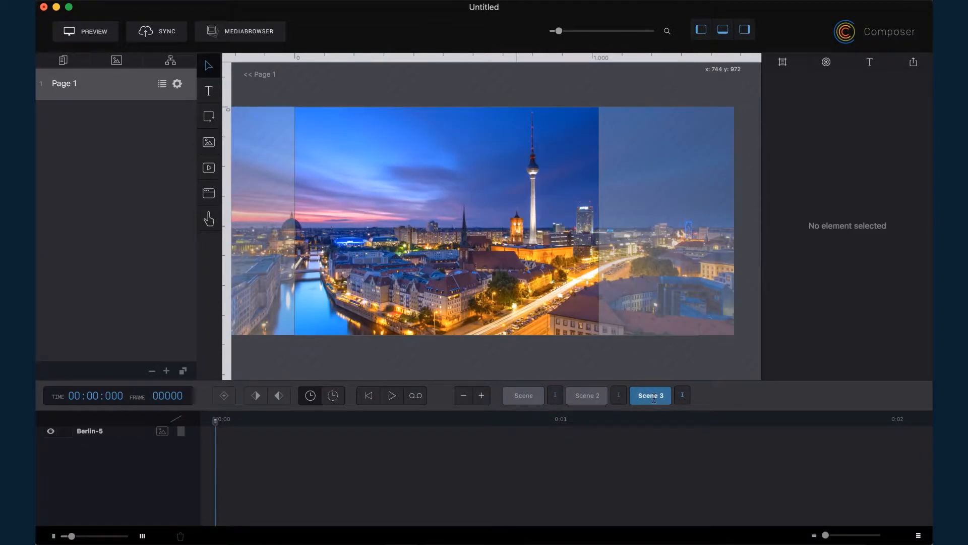
left_click(524, 395)
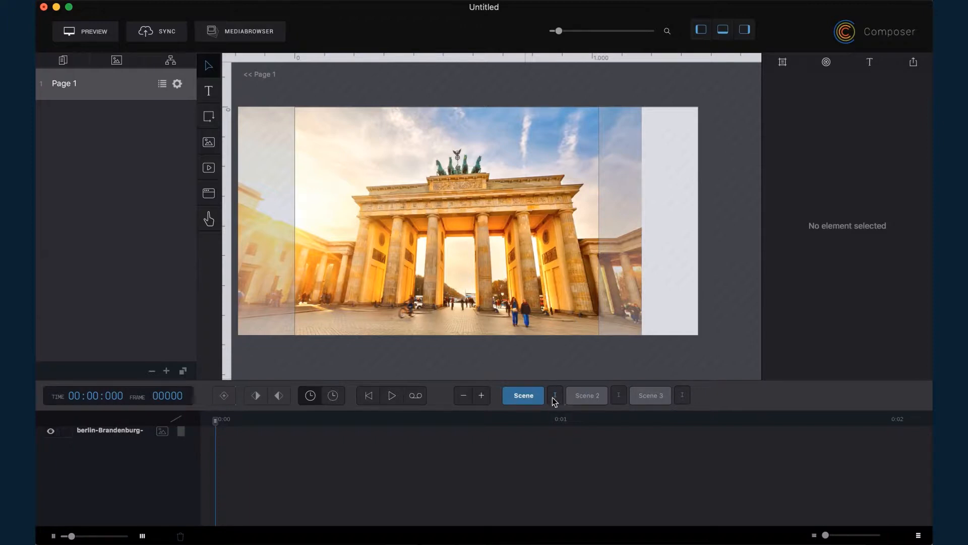
left_click(556, 397)
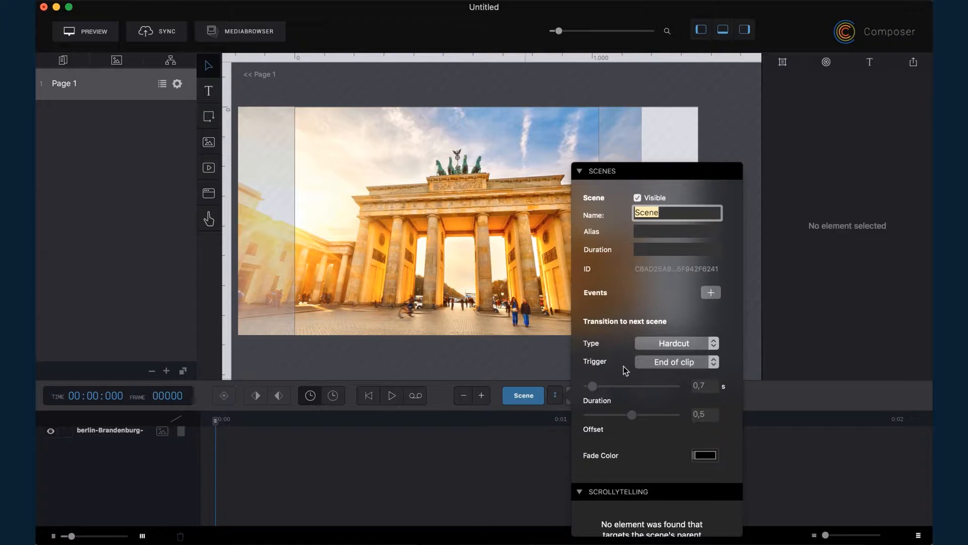
left_click(673, 362)
left_click(680, 376)
scroll(598, 520, "down", 2)
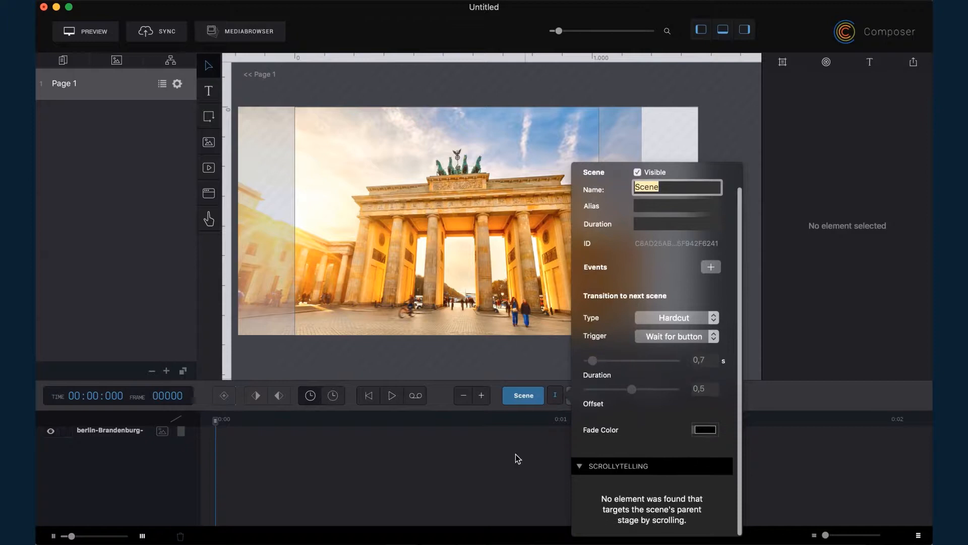
left_click(516, 454)
- Set the transition trigger of Scene 2 to Wait for button
left_click(619, 398)
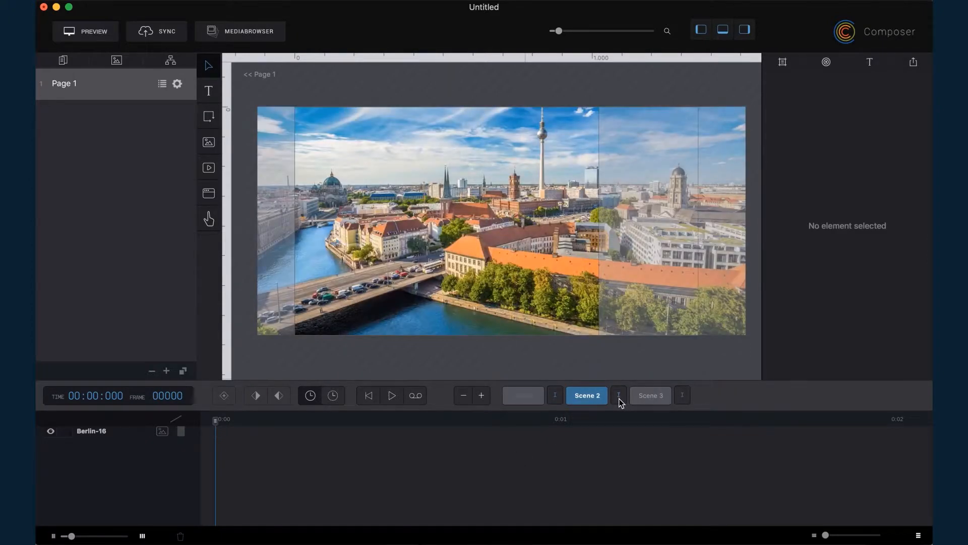
left_click(619, 395)
left_click(743, 362)
left_click(745, 373)
left_click(528, 452)
- Set the transition trigger of Scene 3 to Wait for button
left_click(682, 399)
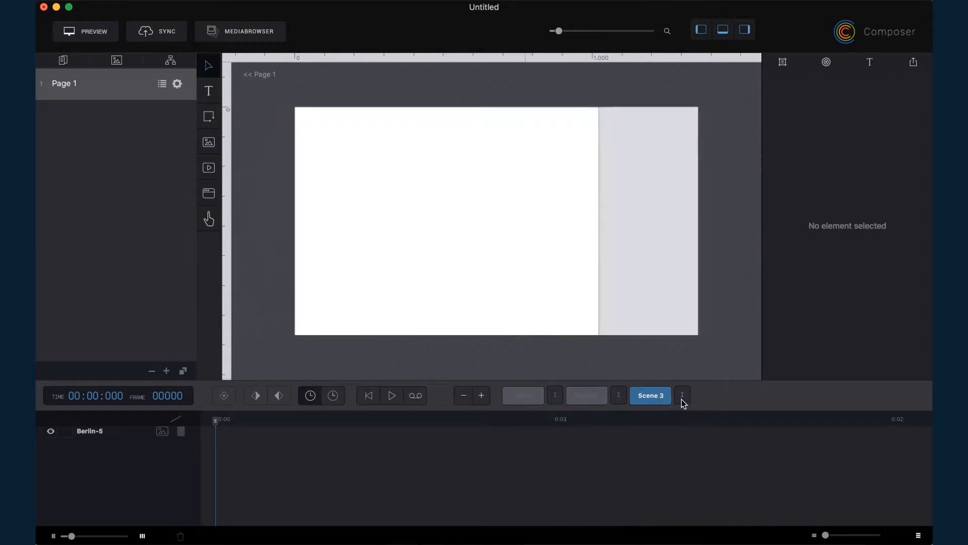
left_click(684, 395)
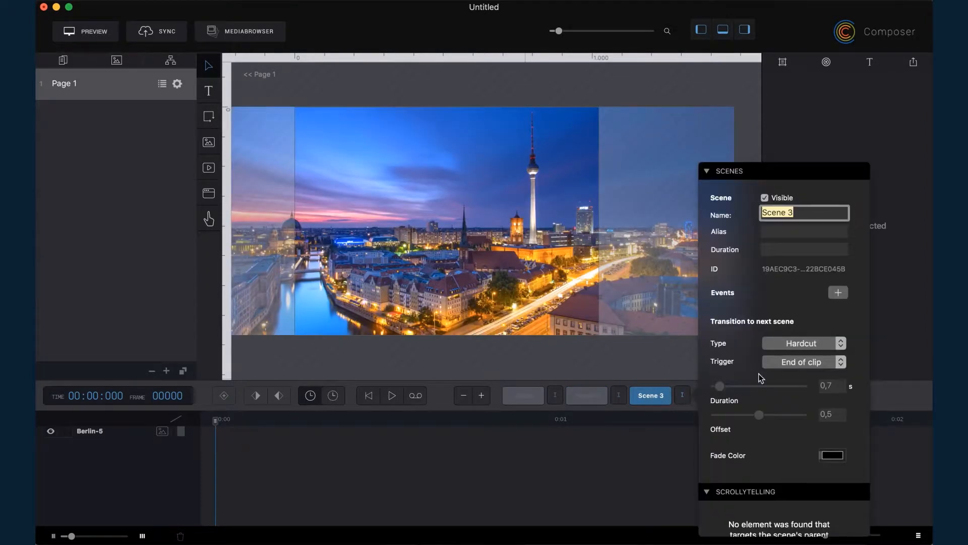
left_click(787, 362)
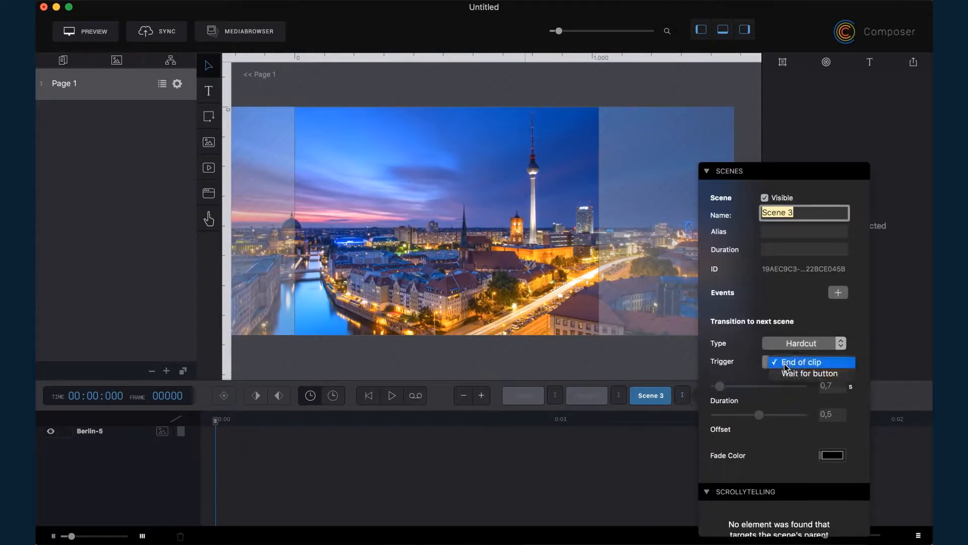
left_click(807, 373)
left_click(607, 446)
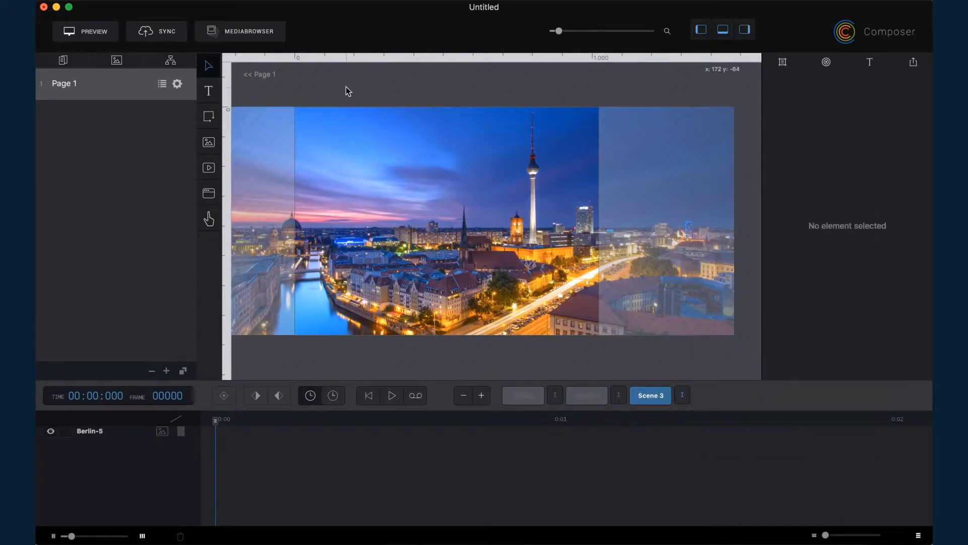
- Return to Page 1 and set the text column's scrollytelling target composition to New Composition
left_click(262, 74)
left_click(417, 222)
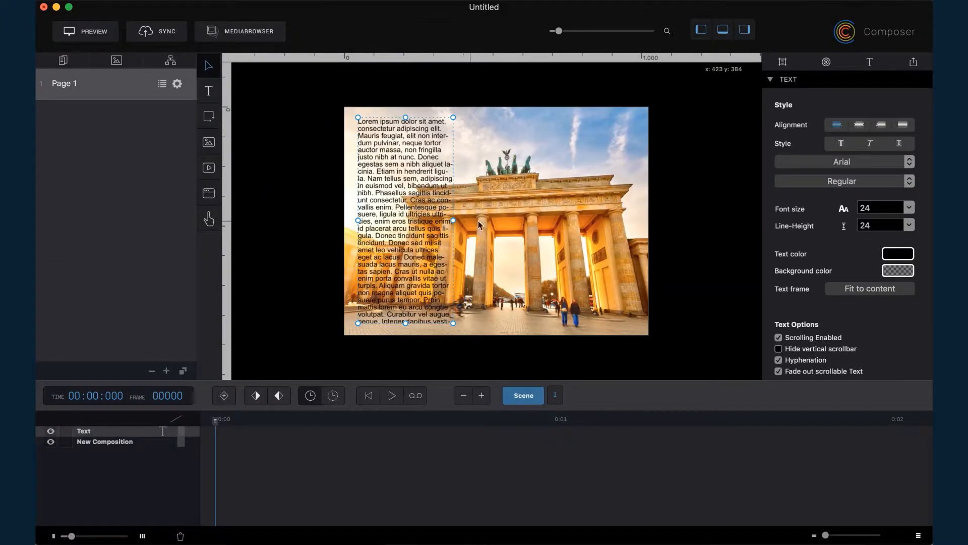
left_click(545, 225)
left_click(395, 201)
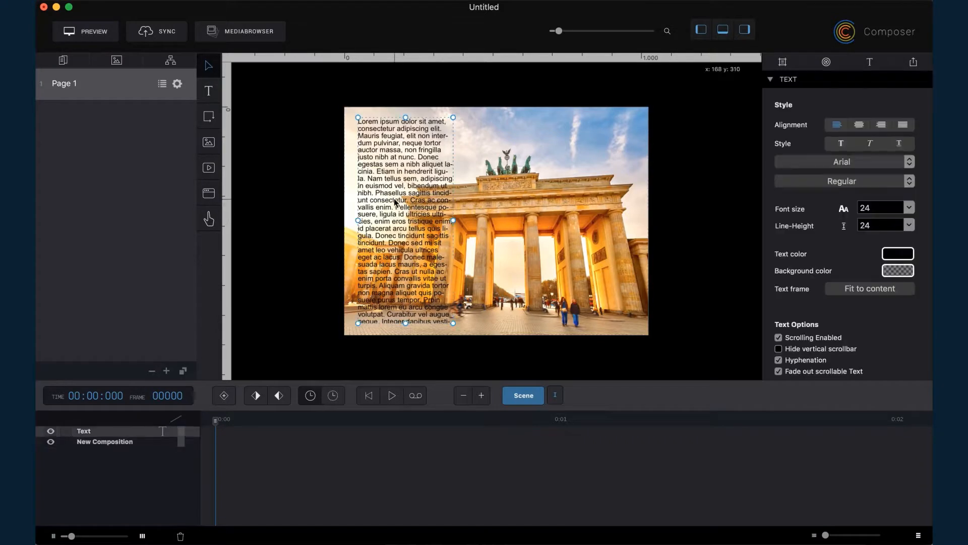
left_click(827, 62)
scroll(811, 251, "down", 5)
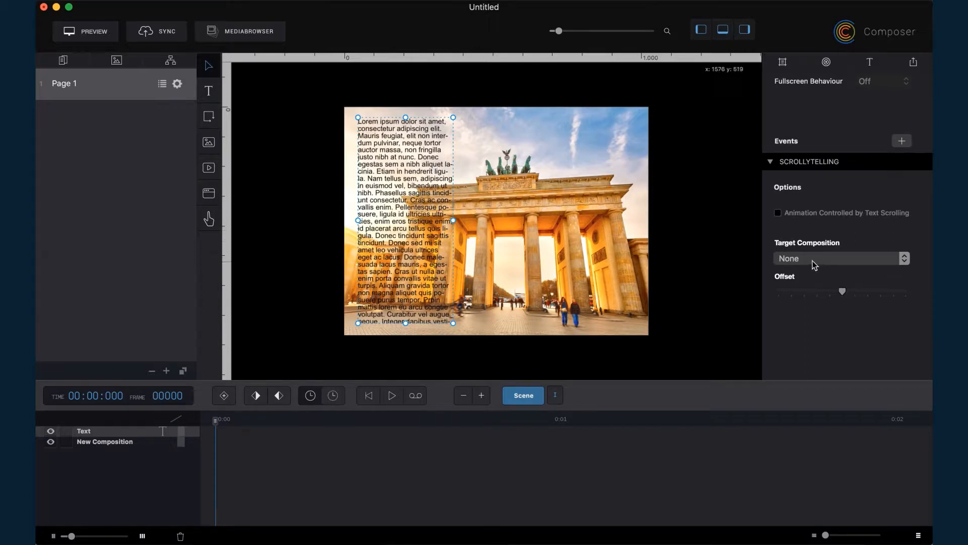
left_click(846, 260)
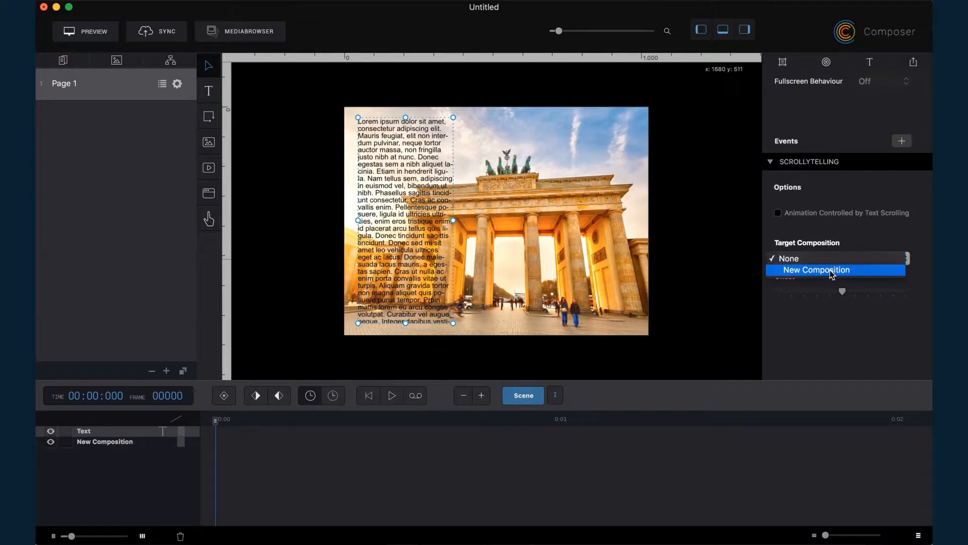
left_click(831, 271)
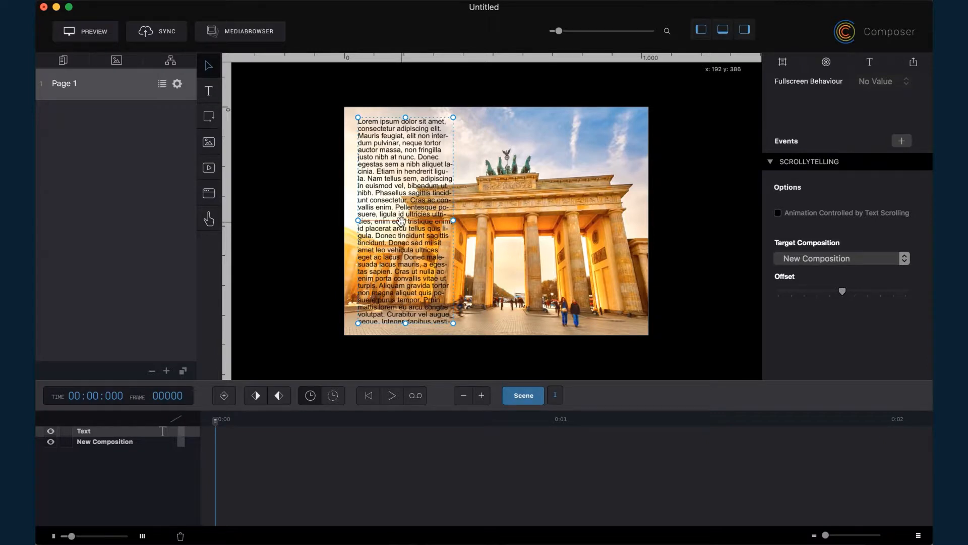
- Try the text column's scrollytelling offset at its lowest setting while scrolling the text, and return the offset to the middle
scroll(402, 221, "up", 5)
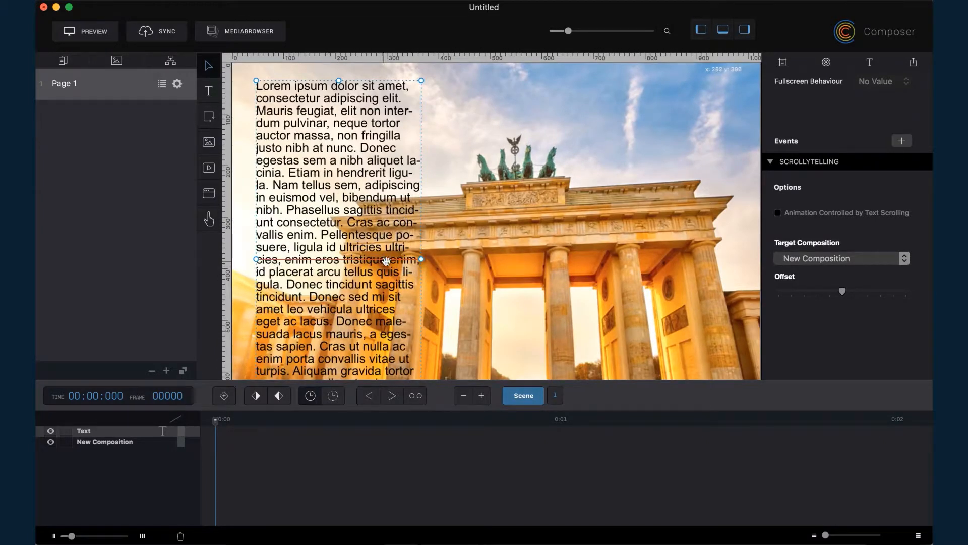
scroll(387, 261, "down", 3)
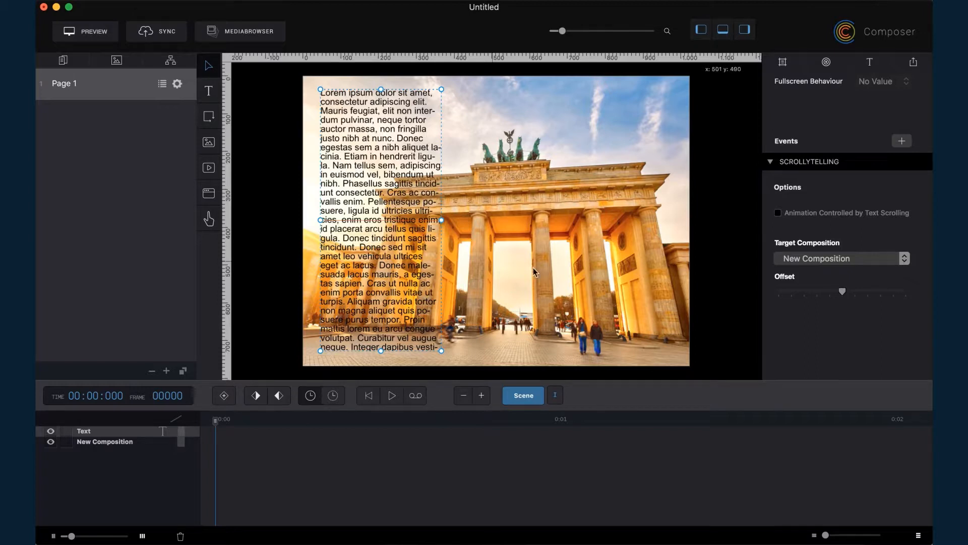
left_click(843, 292)
left_click_drag(843, 292, 780, 292)
scroll(375, 125, "up", 3)
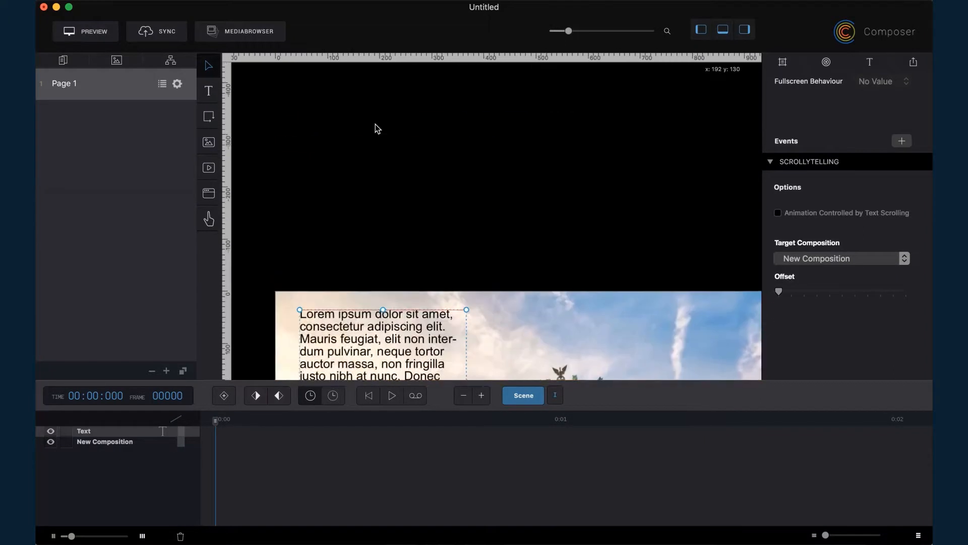
scroll(375, 124, "down", 4)
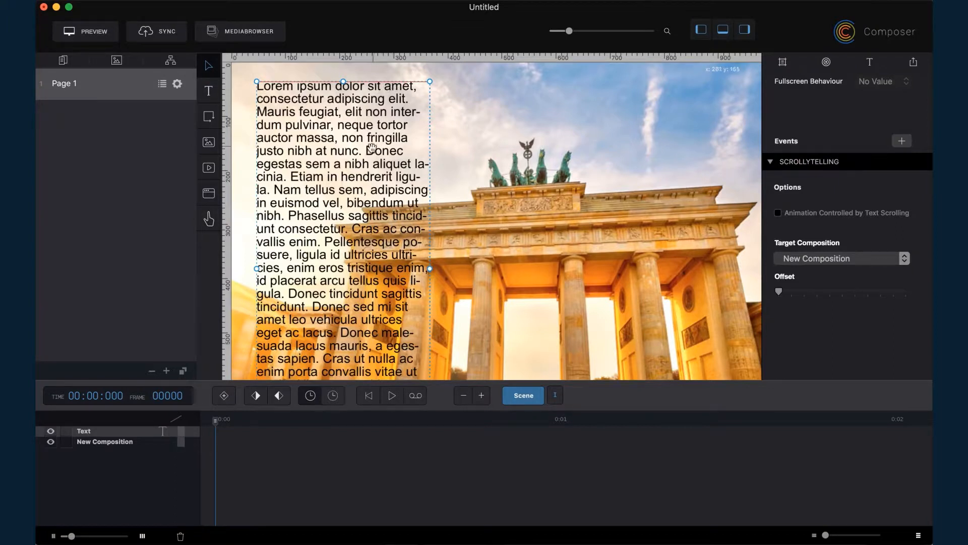
scroll(359, 150, "down", 5)
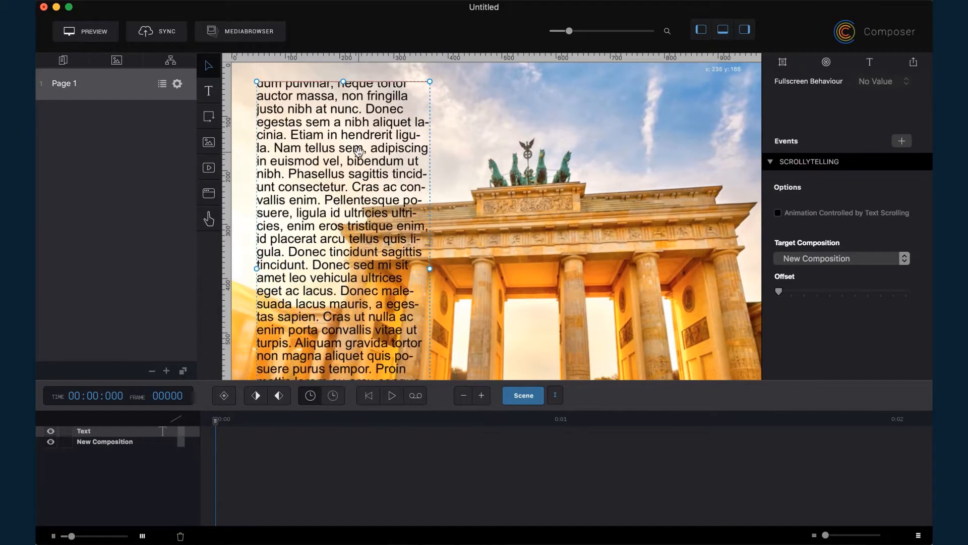
scroll(358, 150, "down", 2)
scroll(361, 166, "up", 4)
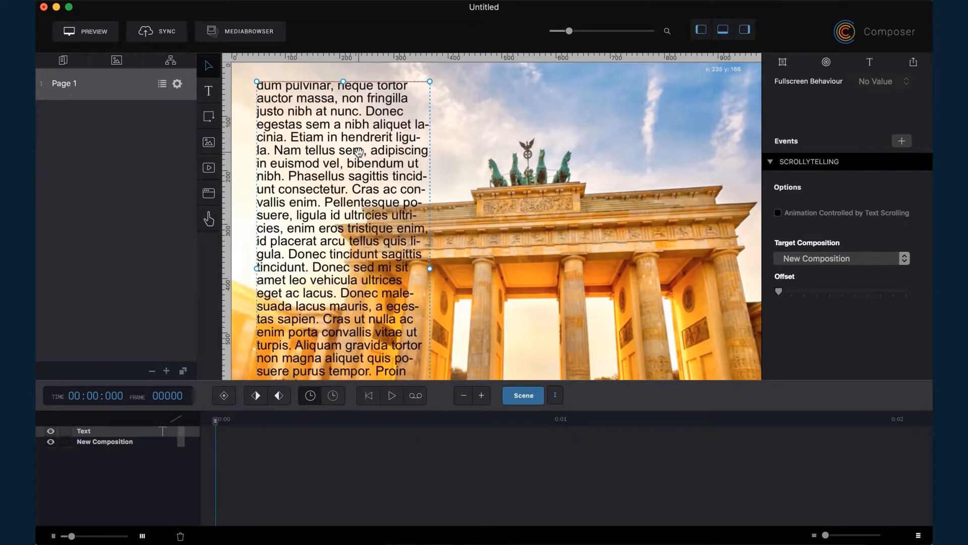
scroll(363, 180, "up", 3)
scroll(363, 180, "up", 3)
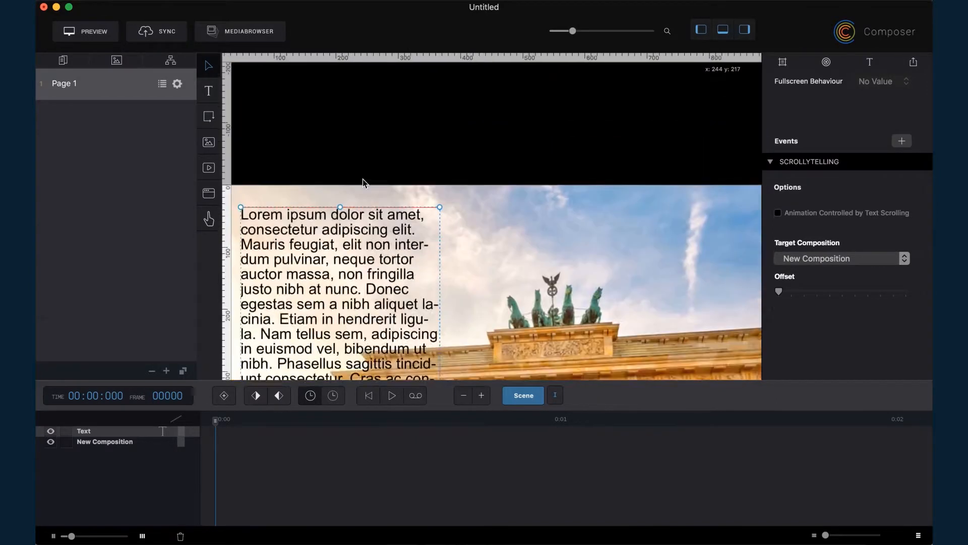
scroll(363, 182, "down", 3)
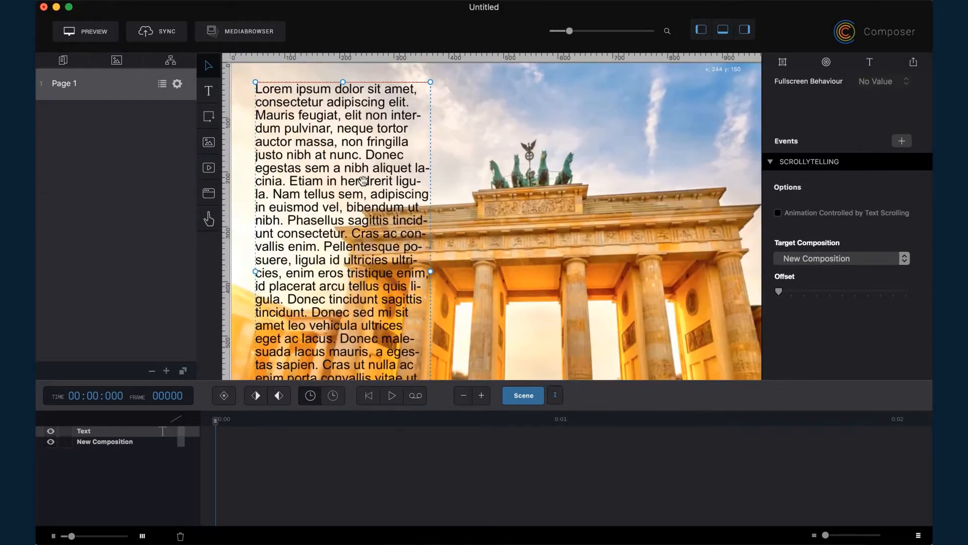
scroll(363, 182, "down", 4)
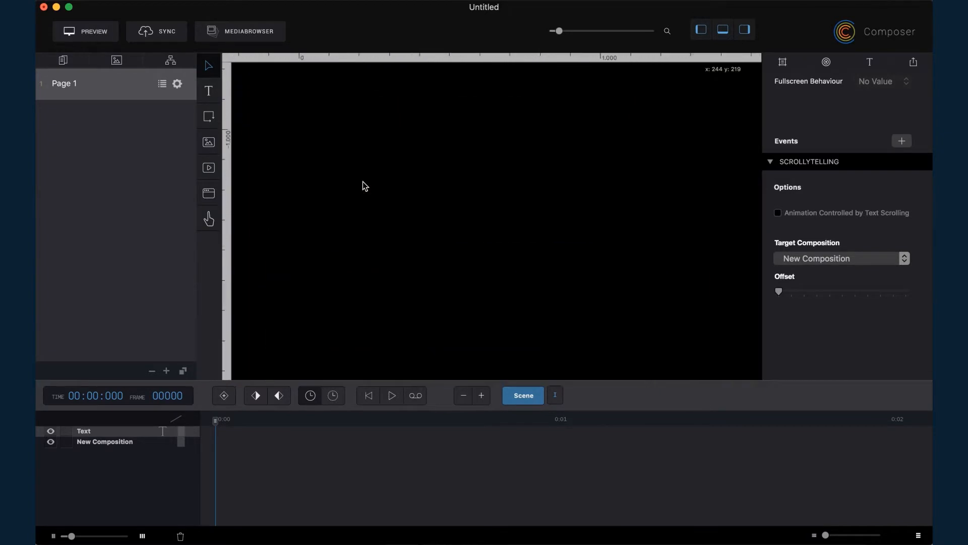
left_click_drag(780, 294, 841, 295)
left_click(907, 295)
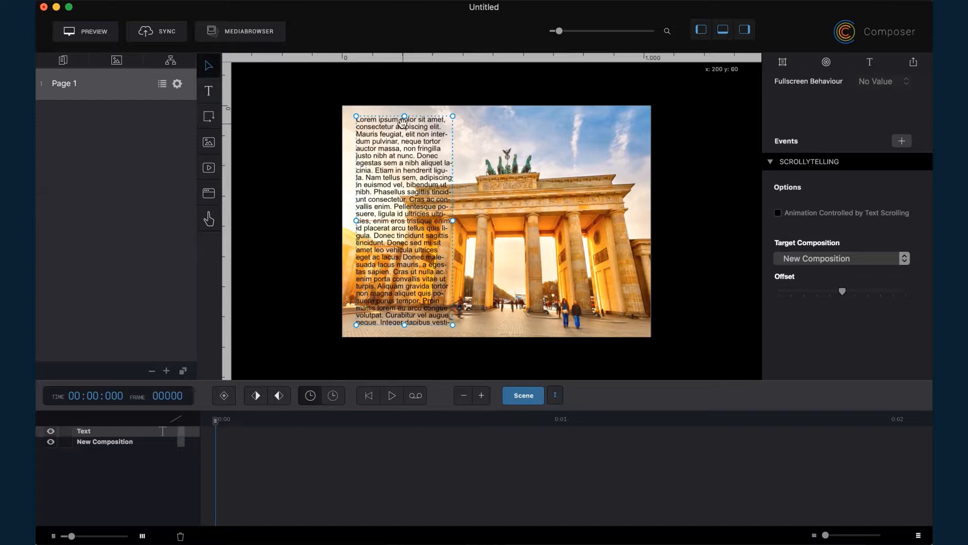
- Reopen the image composition and enable Controlled by scrolling for its first scene
left_click(541, 243)
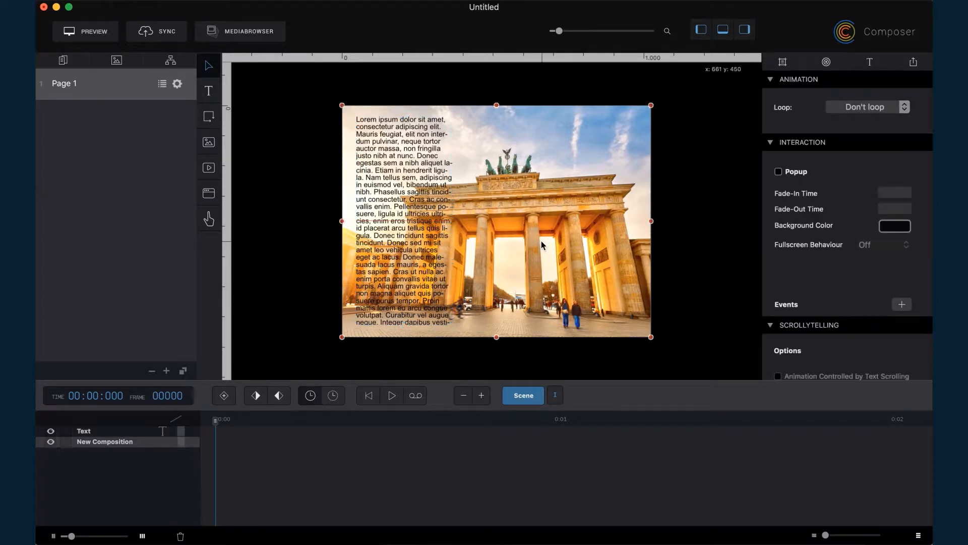
double_click(540, 241)
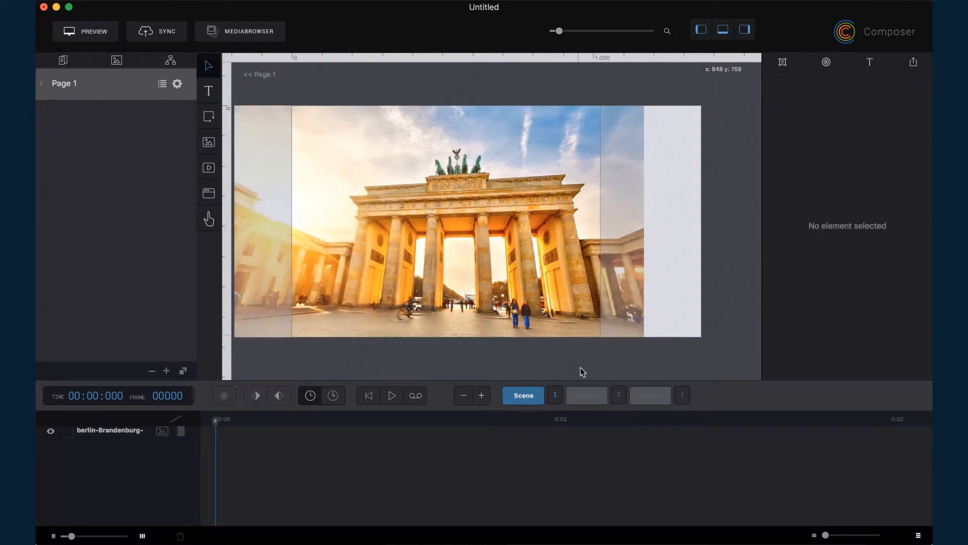
left_click(555, 396)
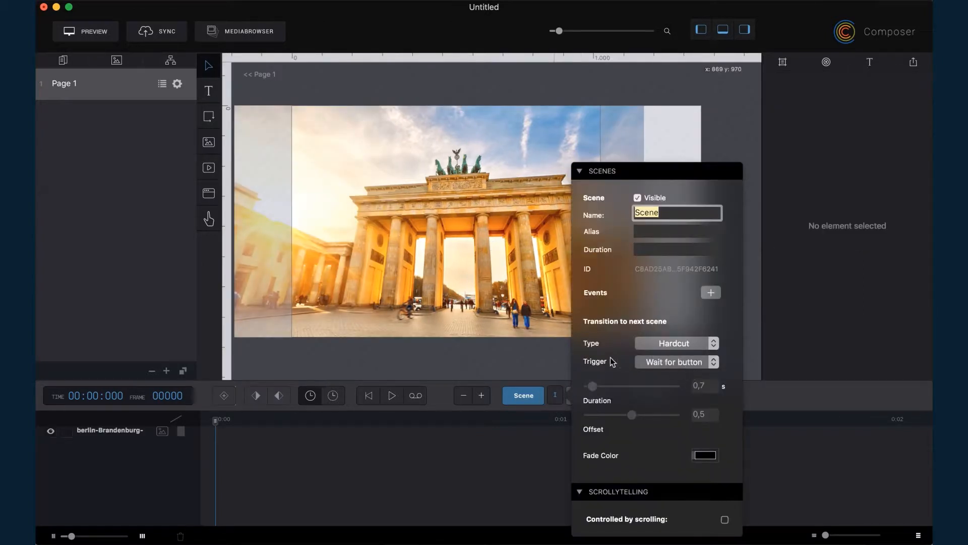
scroll(637, 471, "down", 2)
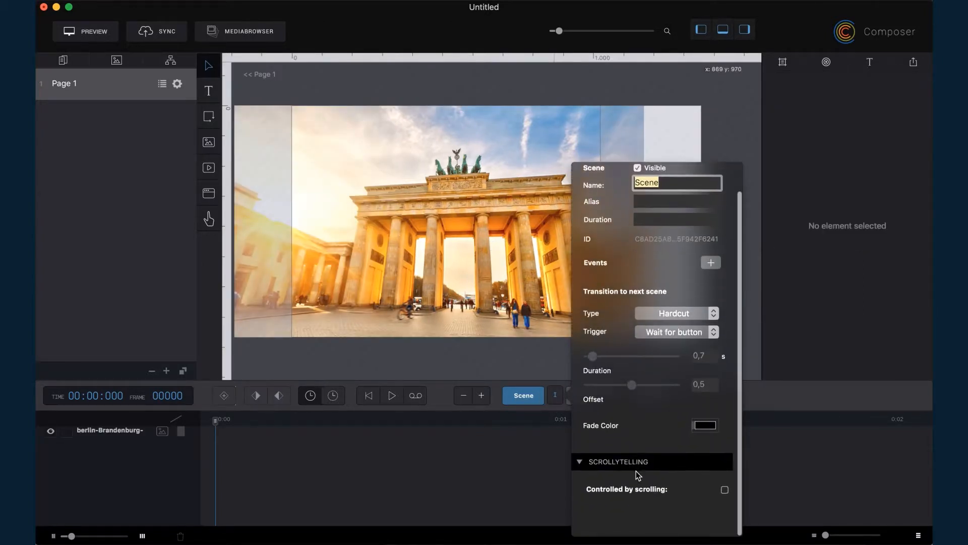
left_click(726, 495)
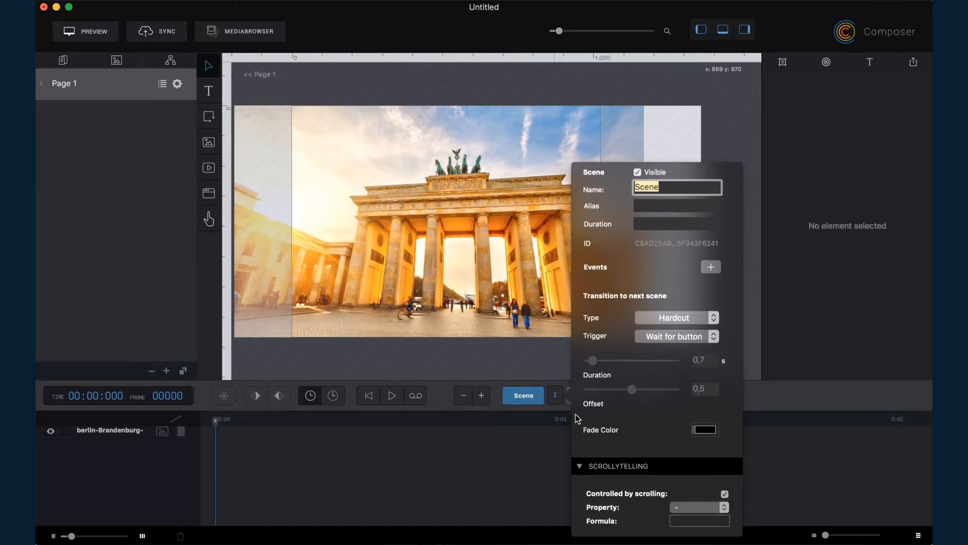
- Enable Controlled by scrolling for Scene 2 of the image composition
left_click(552, 402)
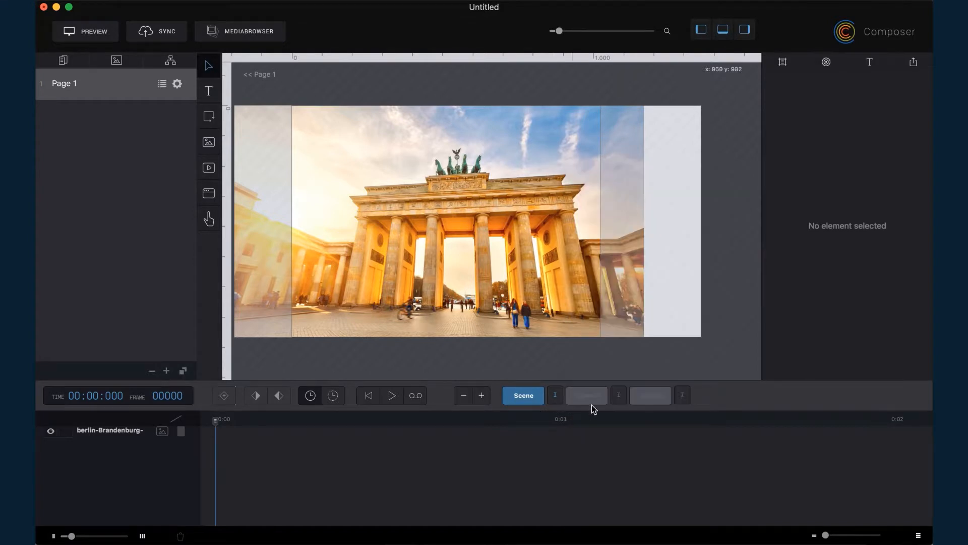
left_click(620, 397)
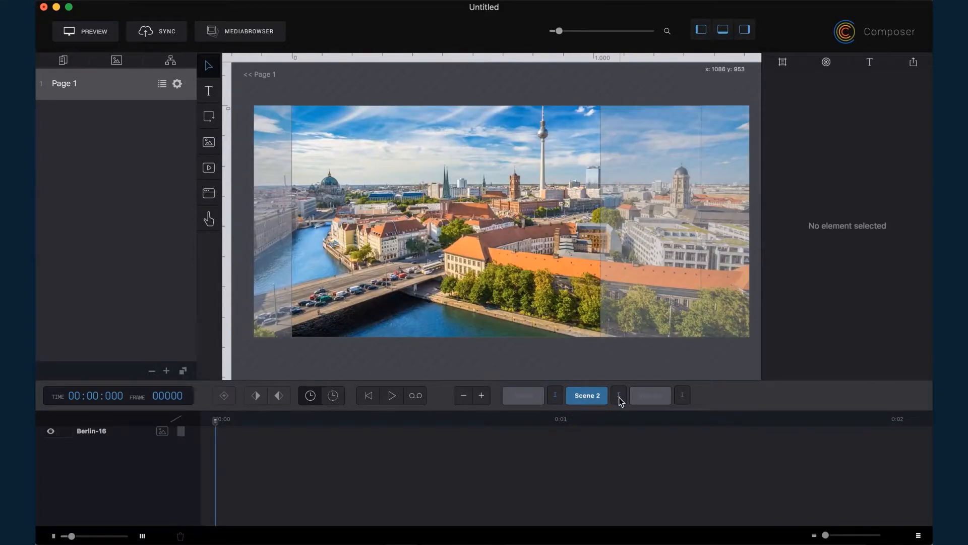
left_click(619, 396)
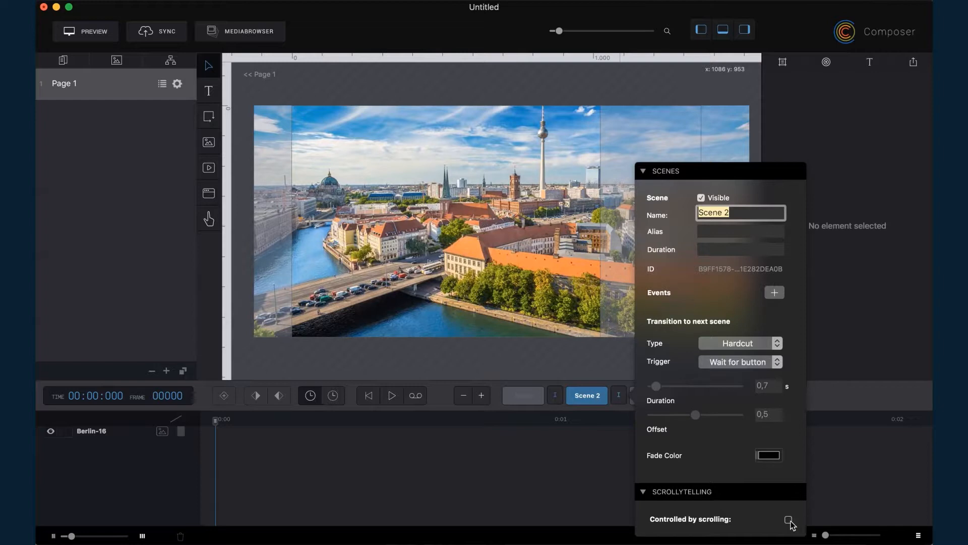
left_click(789, 520)
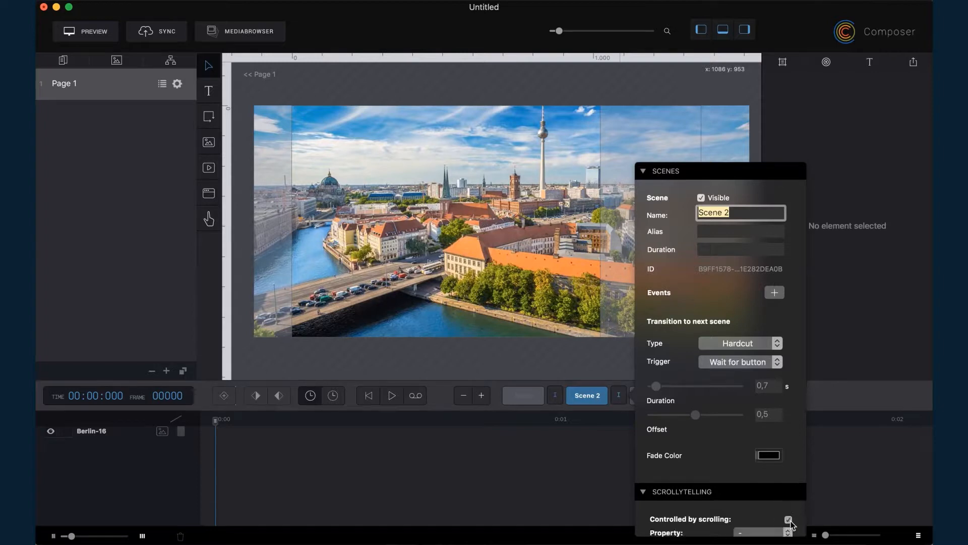
left_click(605, 434)
- Enable Controlled by scrolling for Scene 3 of the image composition
left_click(684, 395)
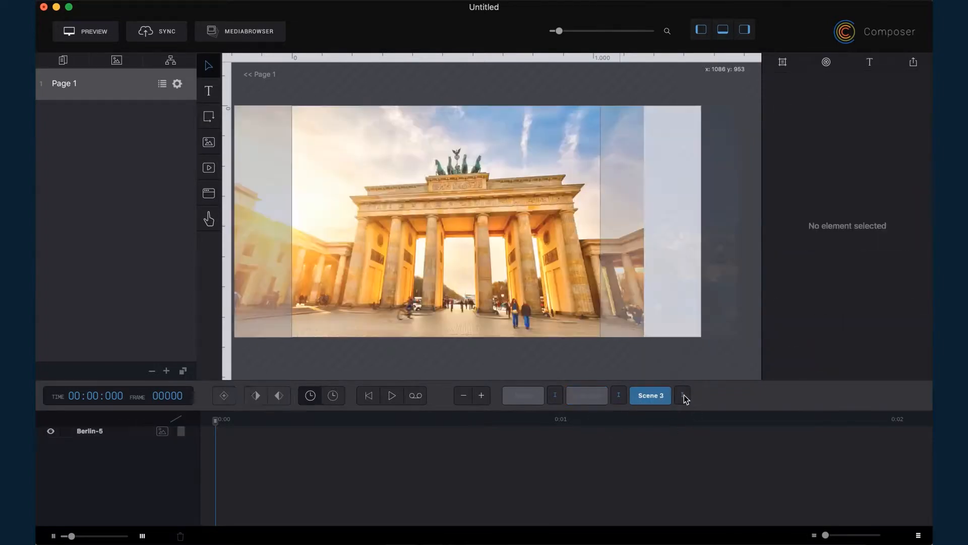
left_click(684, 395)
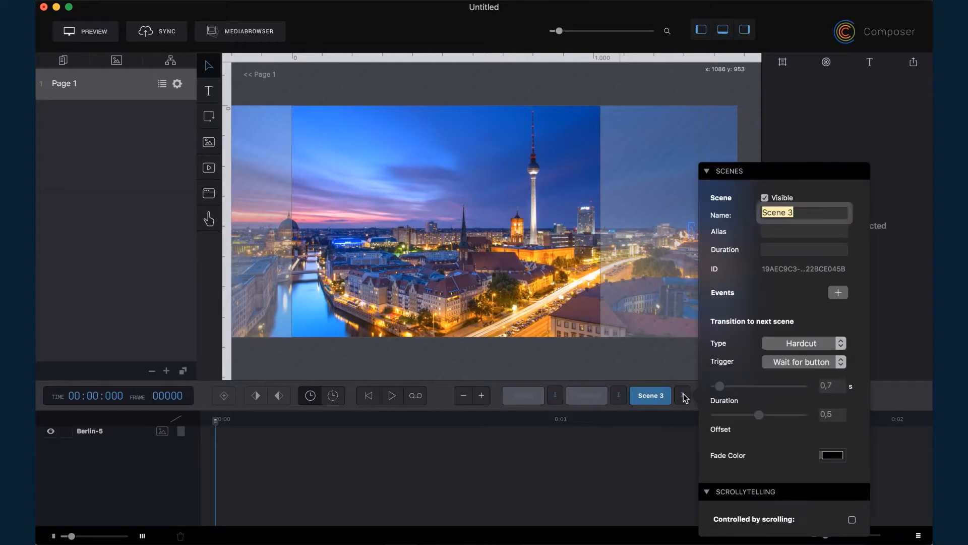
left_click(852, 520)
left_click(587, 444)
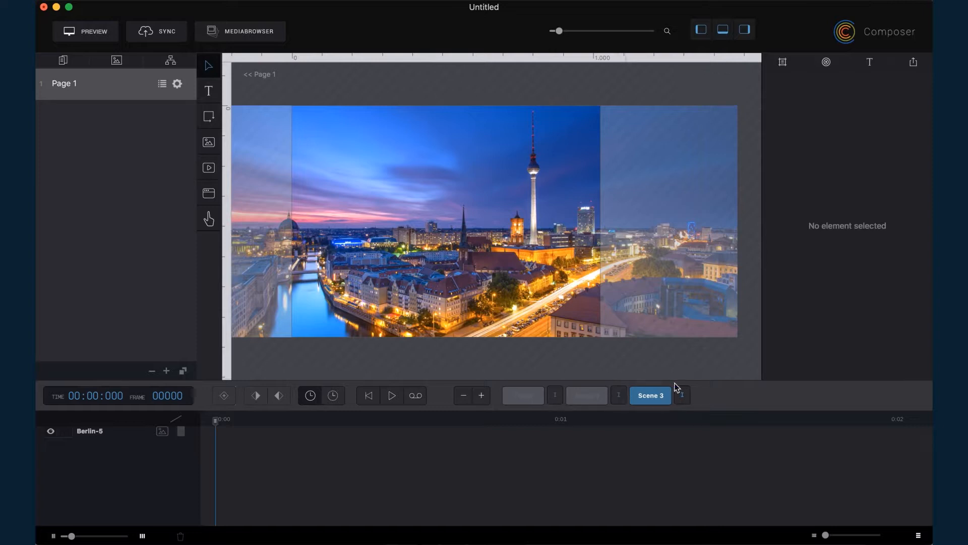
- Return to Page 1 and insert line breaks before "Donec malesuada lacus mauris" in the text column
left_click(537, 397)
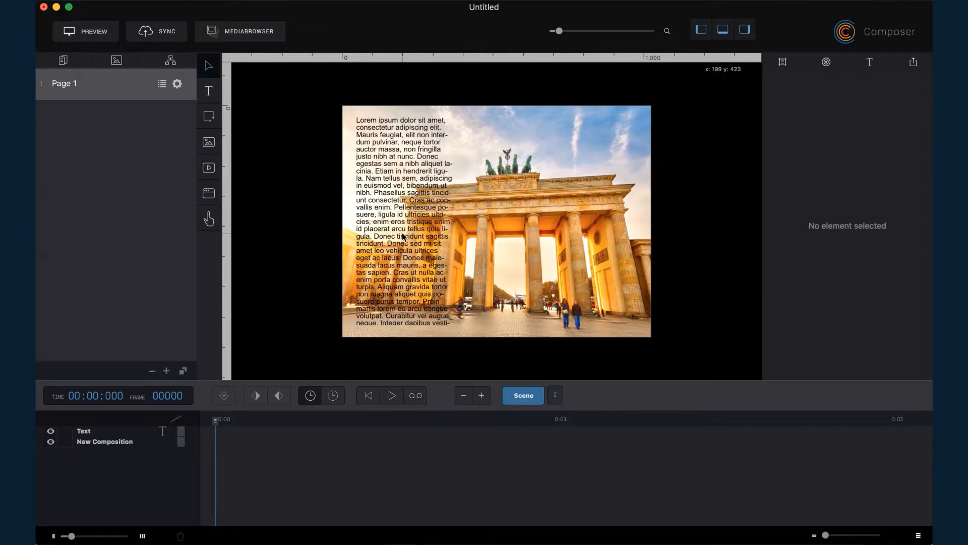
left_click(397, 264)
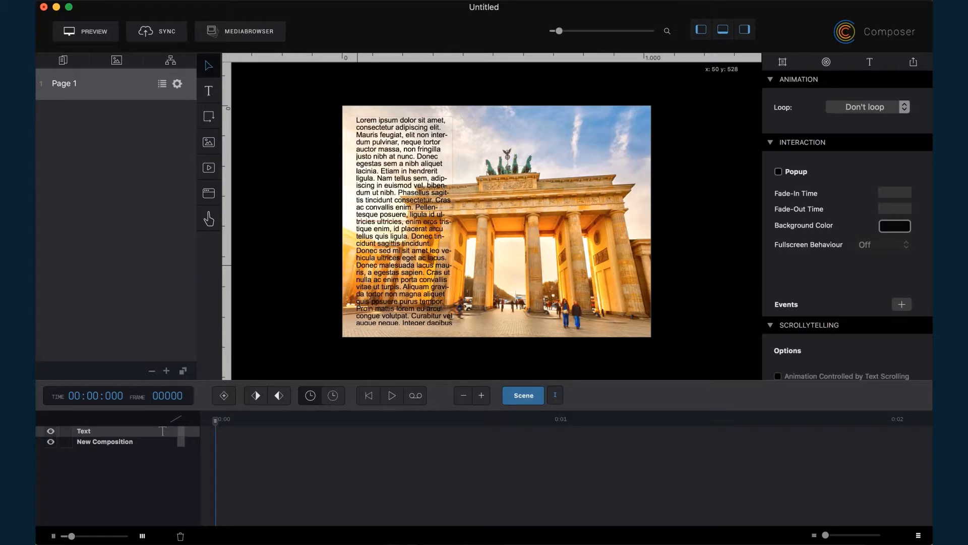
left_click(359, 263)
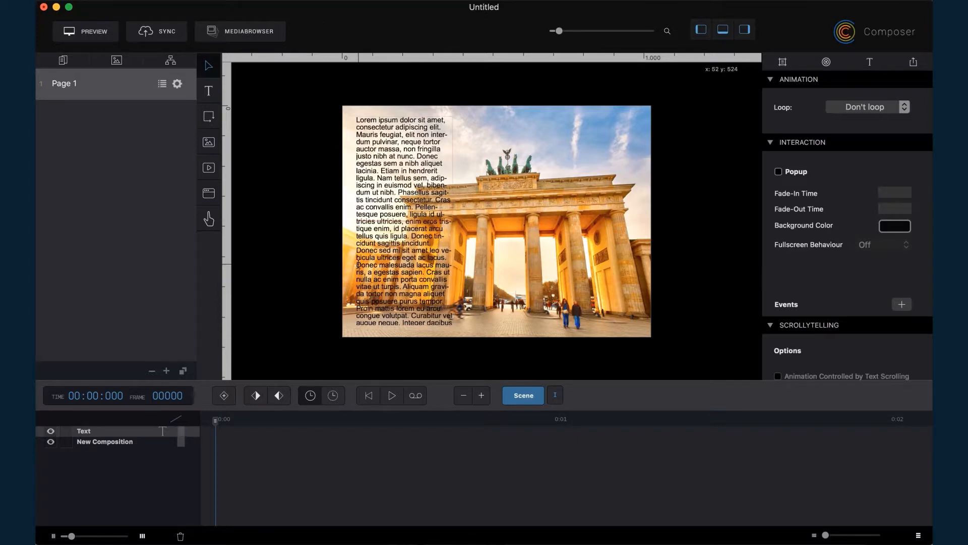
key("Return")
key("Return")
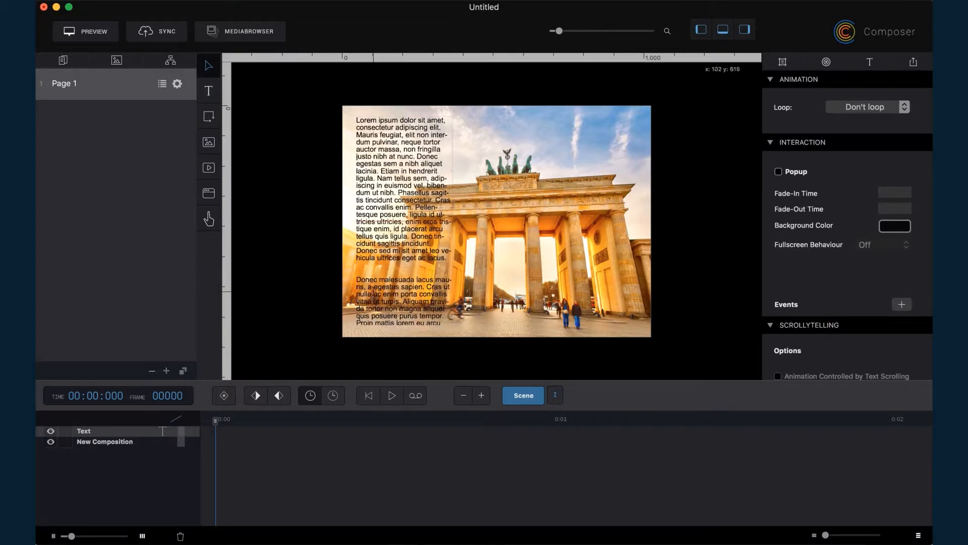
- Insert a Scrollytelling marker at the word "Donec" that starts the second paragraph
double_click(368, 278)
right_click(368, 278)
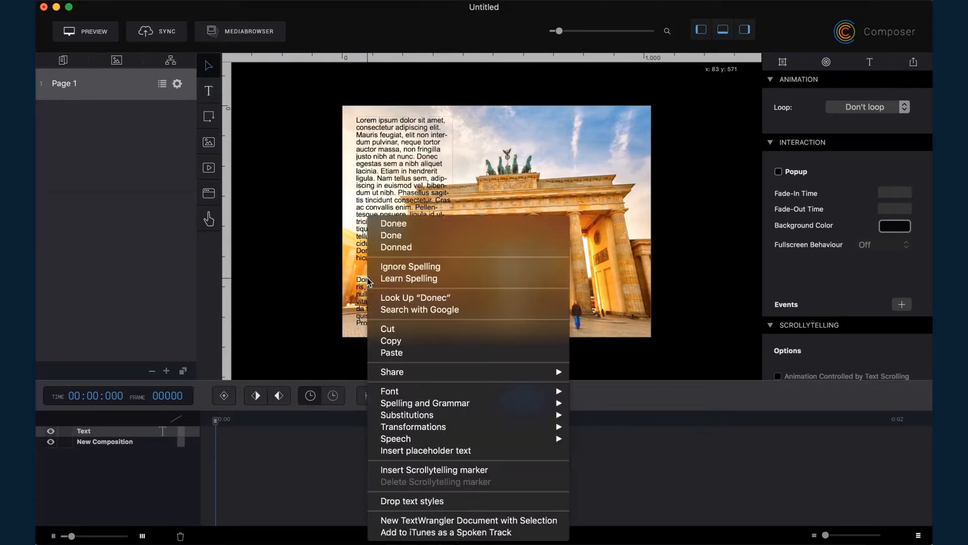
left_click(446, 475)
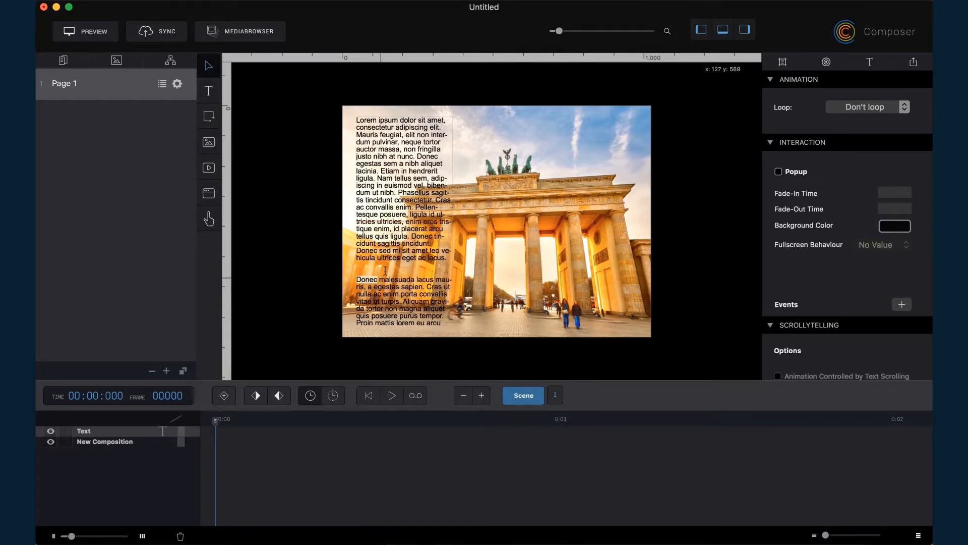
left_click(481, 221)
- Look through the rest of the text column for the place of the second Scrollytelling marker
scroll(386, 290, "down", 5)
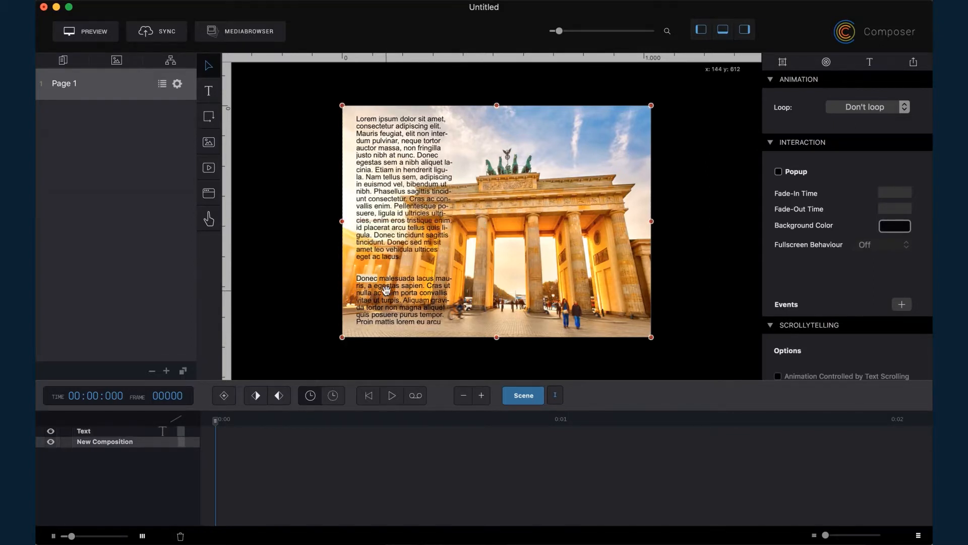
scroll(386, 290, "down", 3)
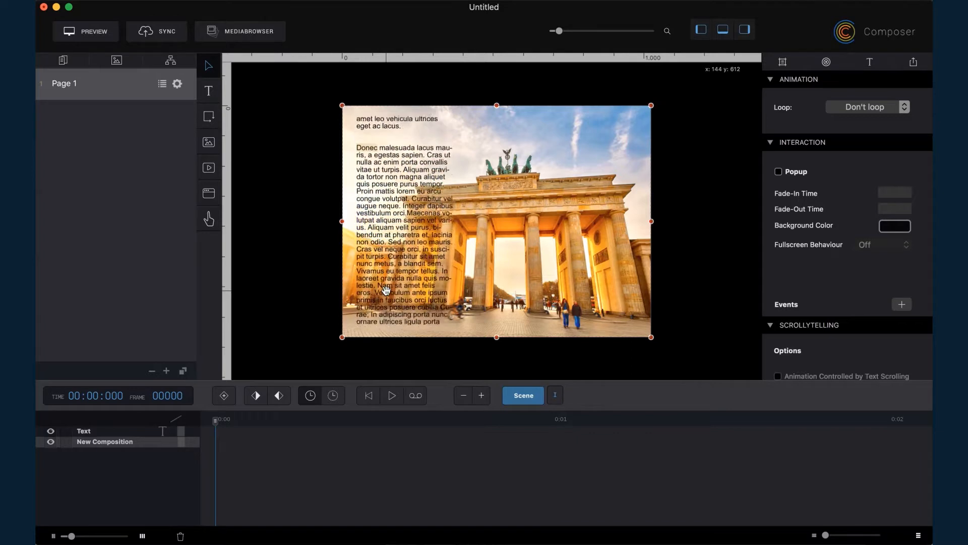
scroll(391, 254, "up", 4)
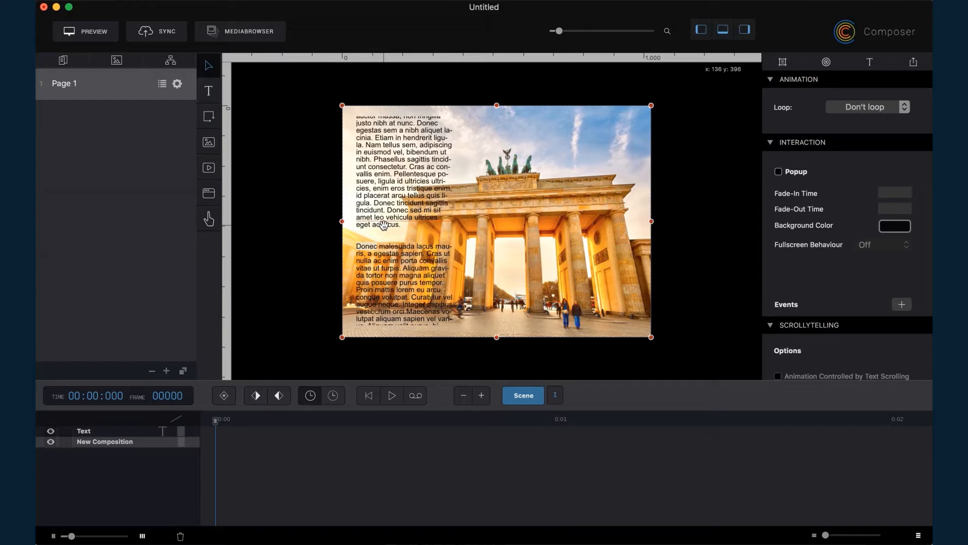
scroll(384, 225, "down", 10)
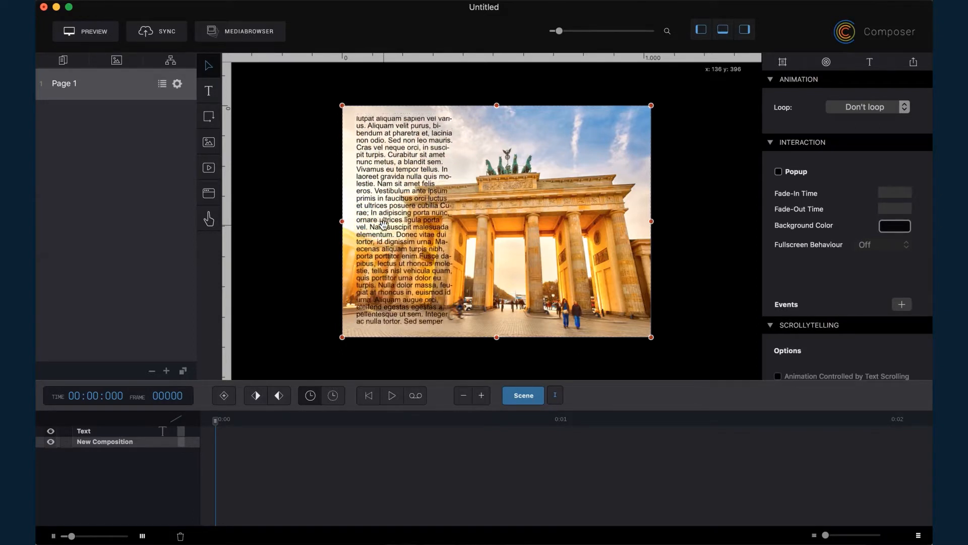
left_click(400, 274)
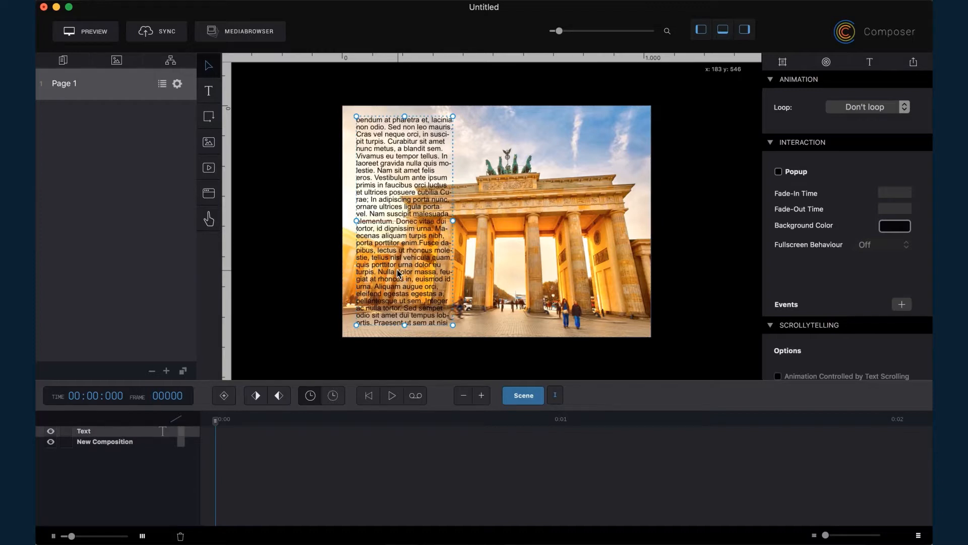
scroll(399, 274, "down", 8)
scroll(398, 283, "down", 3)
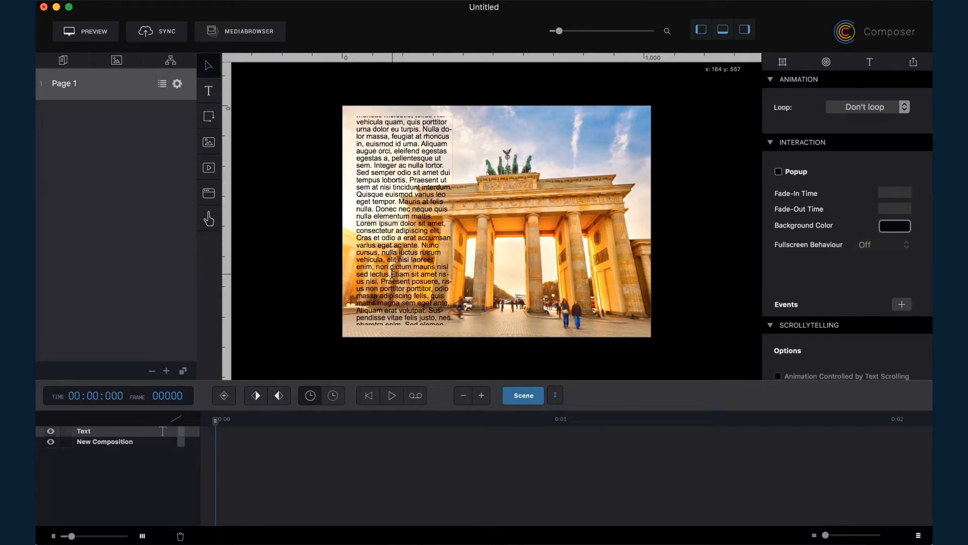
left_click(393, 274)
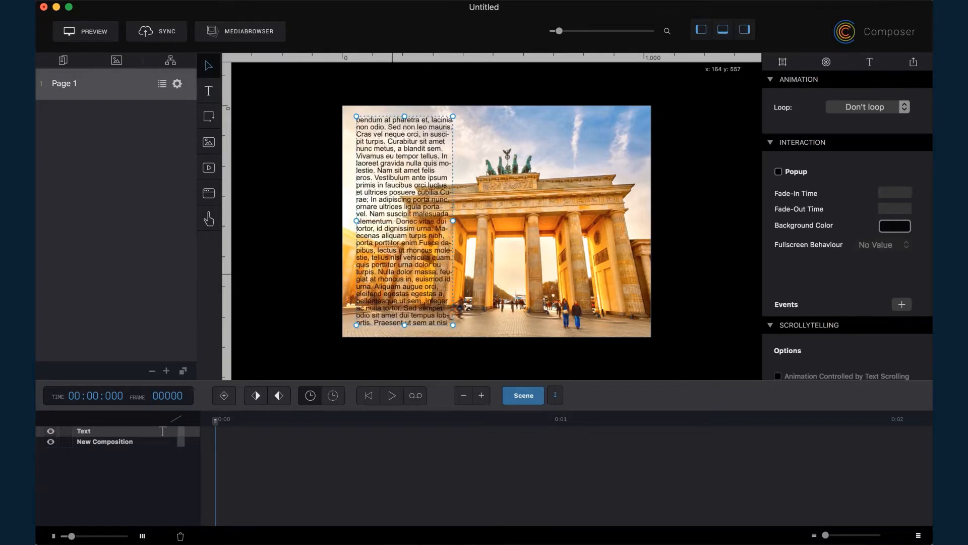
scroll(415, 247, "down", 12)
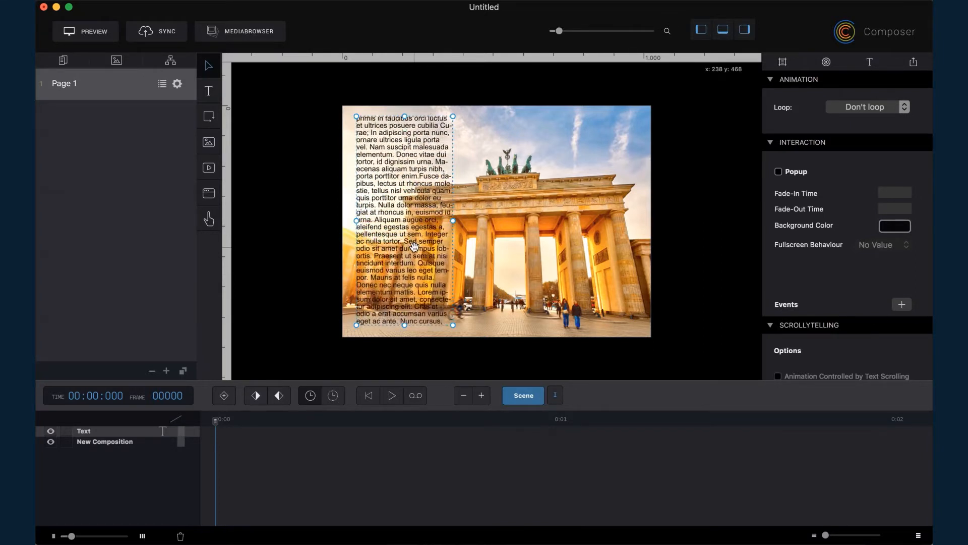
scroll(414, 247, "down", 15)
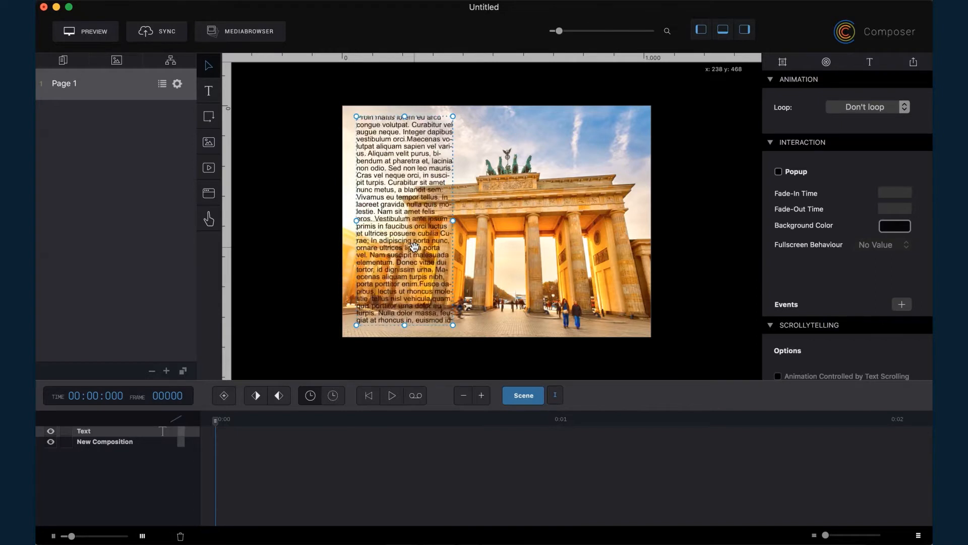
scroll(414, 247, "down", 10)
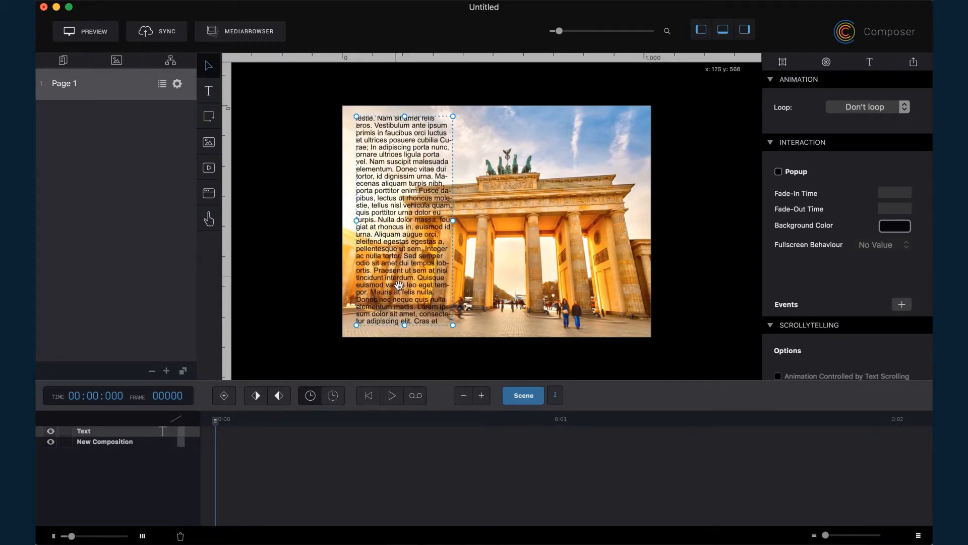
- Insert line breaks before "Etiam sit amet risus nisi" and place a Scrollytelling marker at the word "Etiam"
double_click(423, 278)
scroll(418, 301, "down", 5)
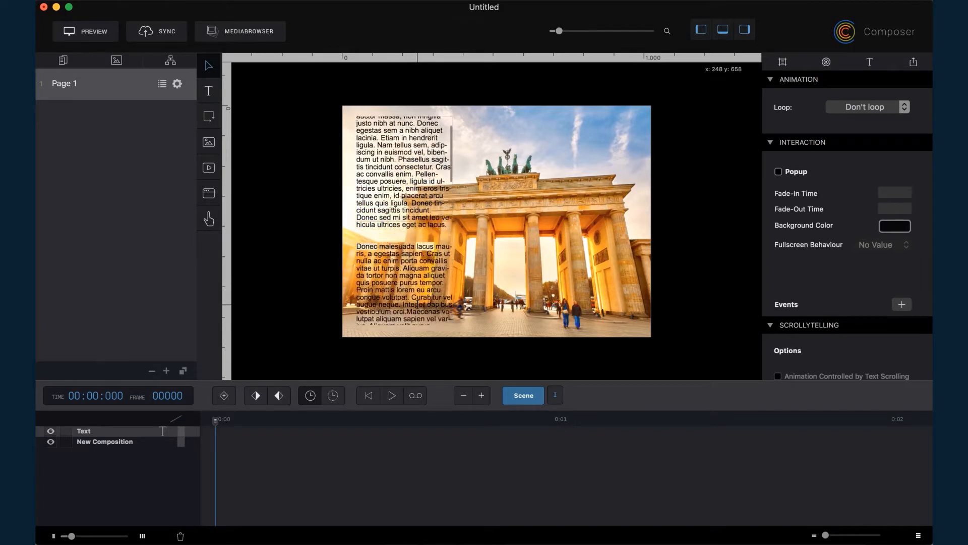
scroll(418, 303, "down", 12)
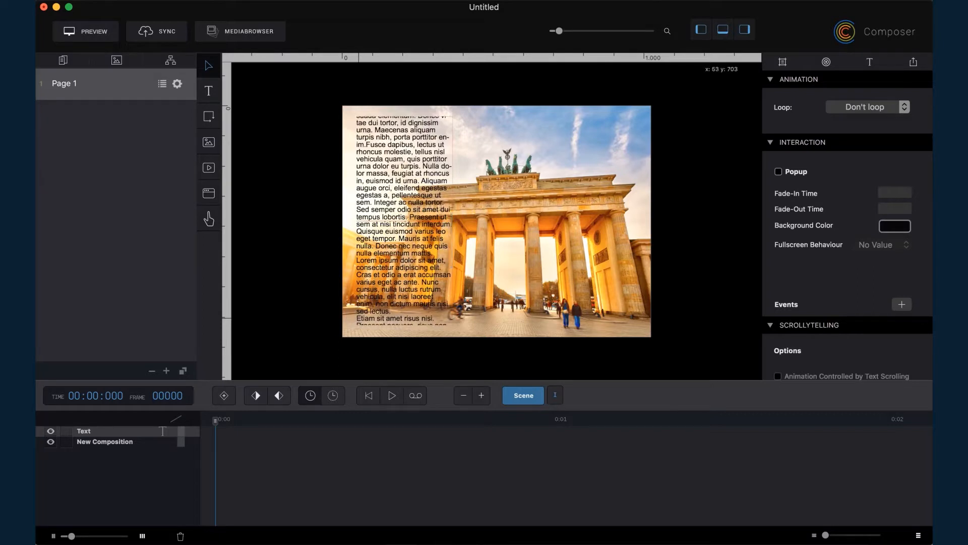
scroll(404, 221, "down", 9)
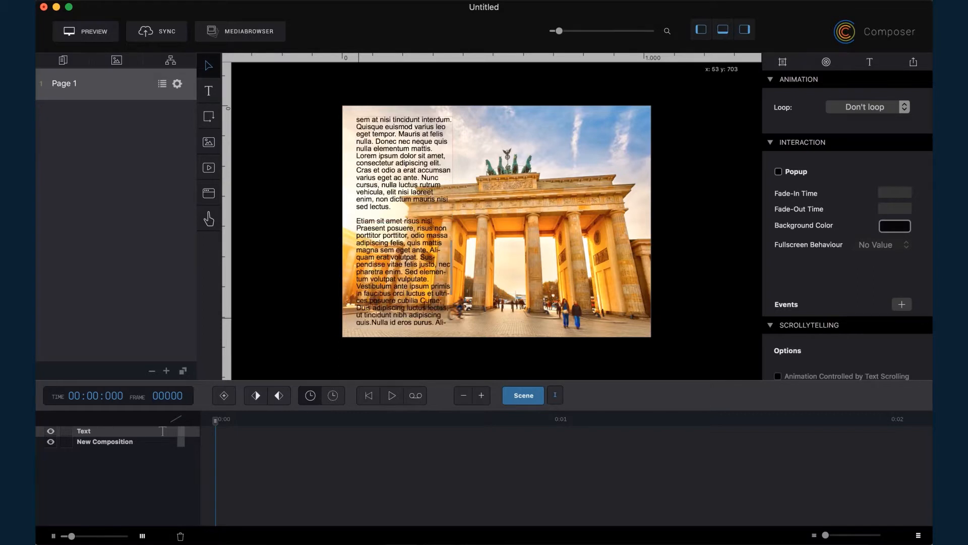
scroll(363, 255, "up", 3)
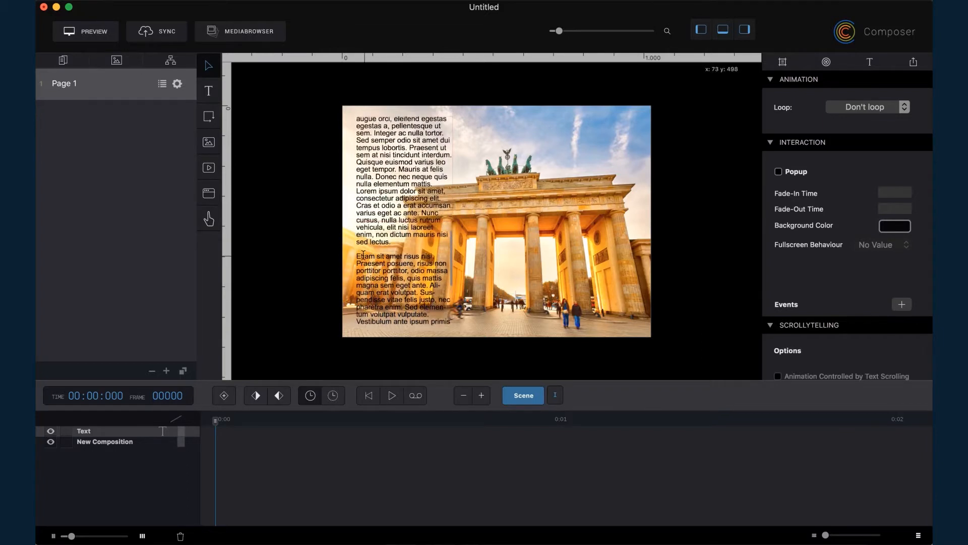
right_click(363, 257)
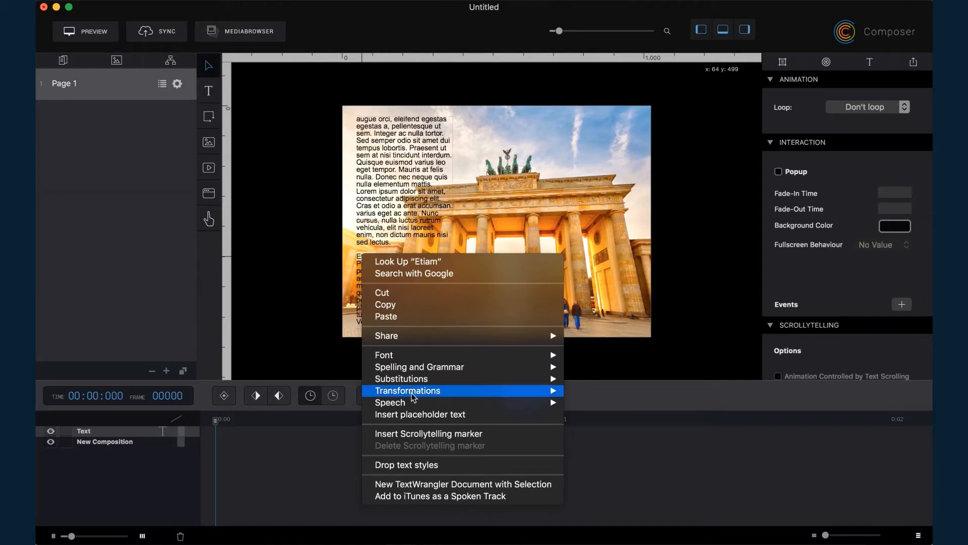
left_click(422, 433)
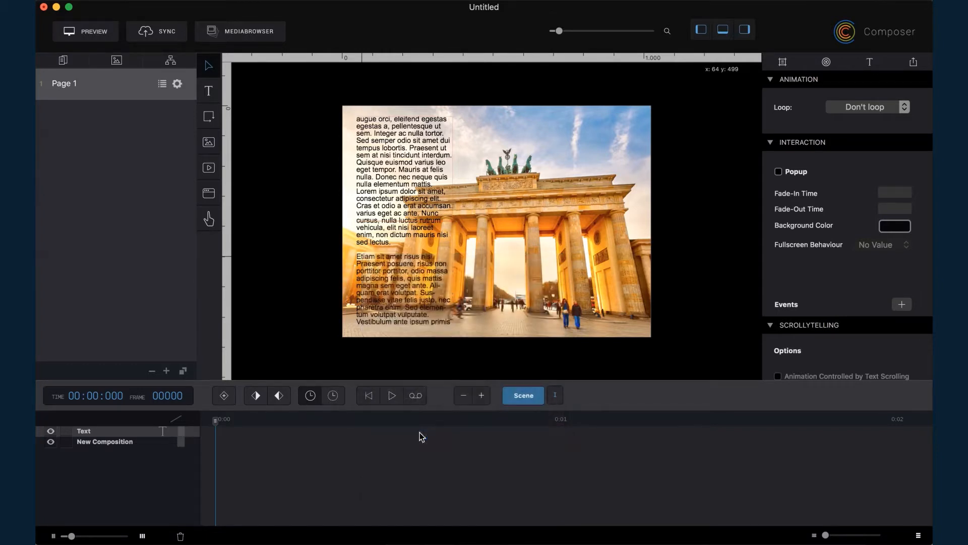
- Check whether the word "Donec" at the start of the second paragraph carries a Scrollytelling marker
scroll(412, 279, "up", 5)
double_click(370, 280)
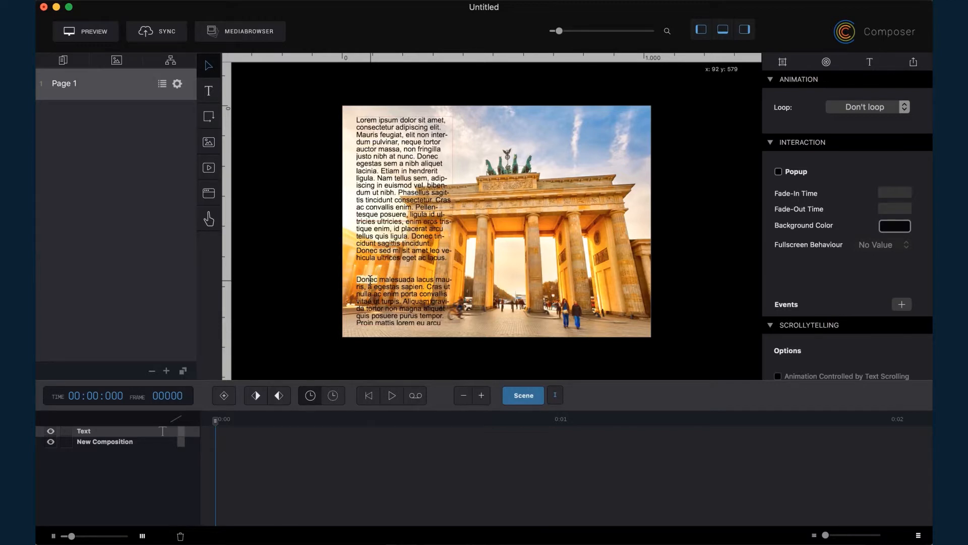
right_click(370, 280)
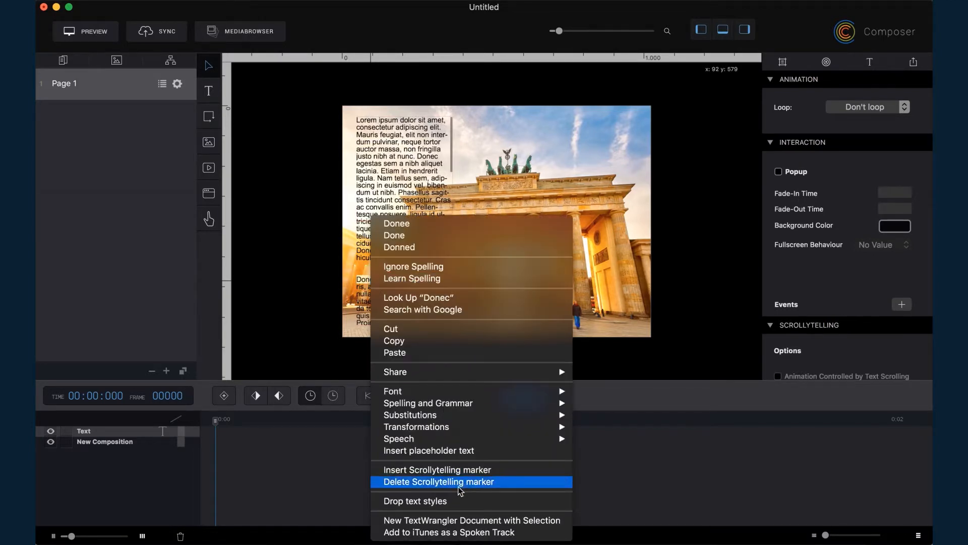
left_click(684, 300)
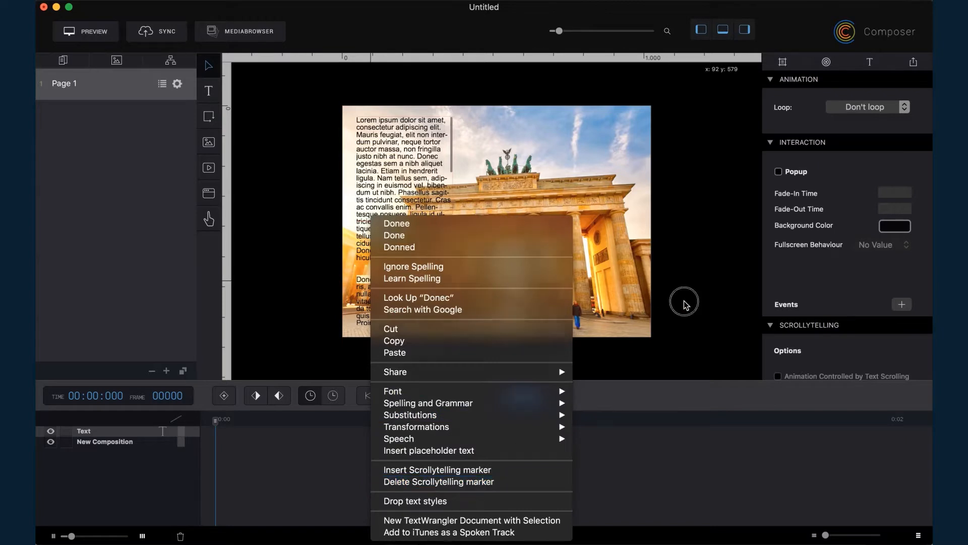
- Leave text editing, clear the selection and open the preview of Page 1
left_click(478, 233)
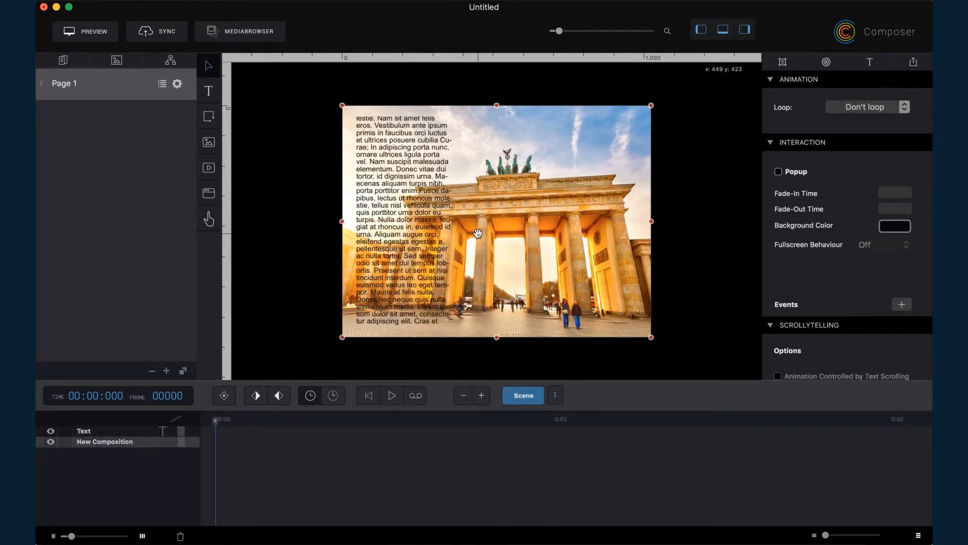
left_click(413, 184)
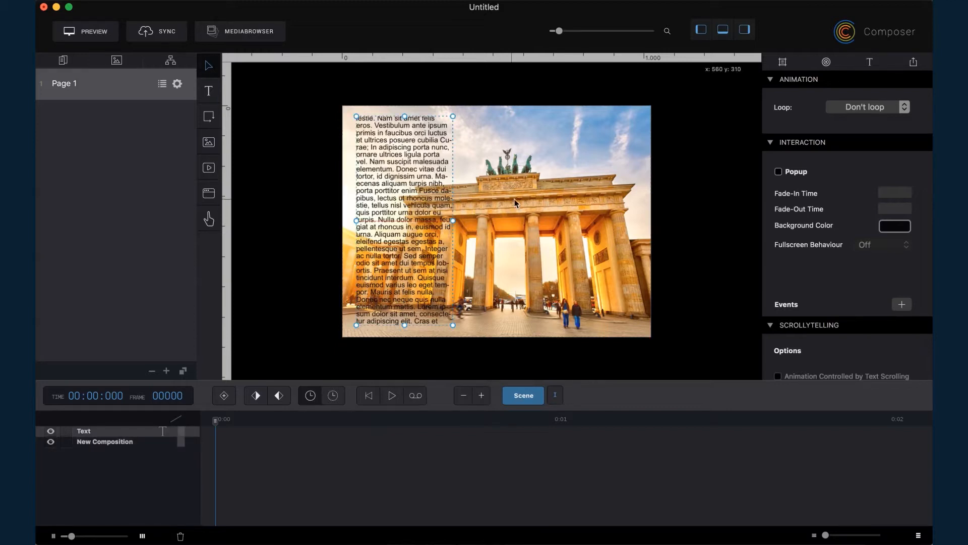
left_click(536, 214)
left_click(85, 32)
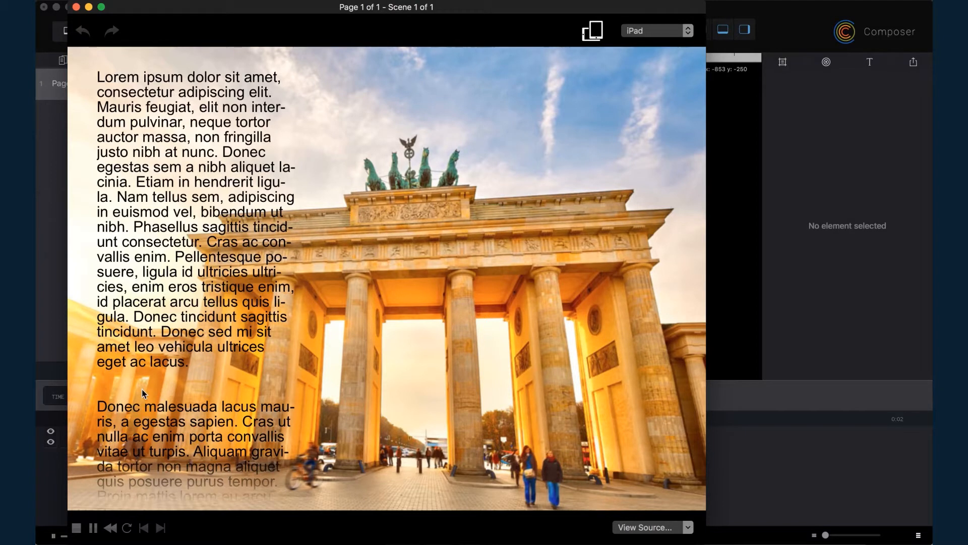
- Scroll the previewed text past the "Donec" marker down to the "Etiam" paragraph to check the background scene switch
scroll(142, 389, "down", 4)
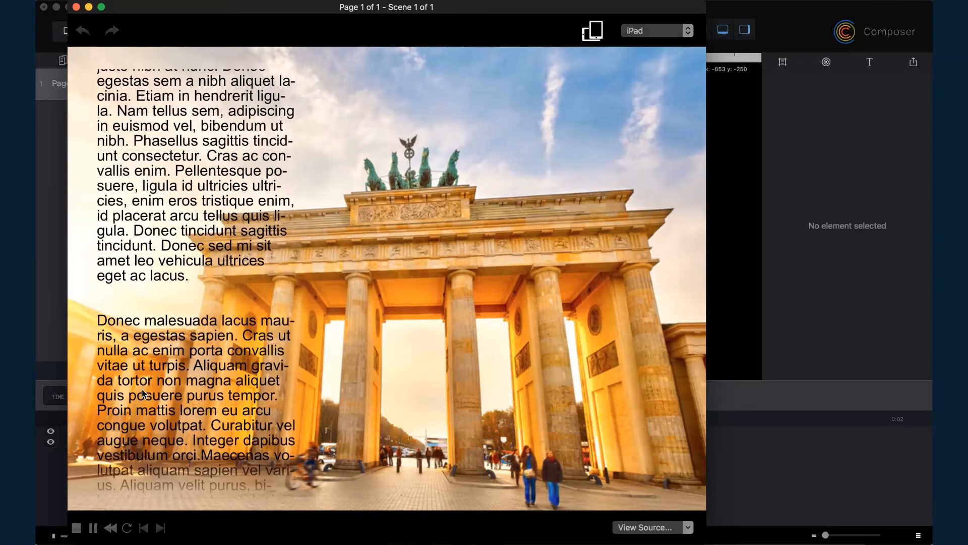
scroll(142, 389, "down", 1)
scroll(143, 392, "down", 1)
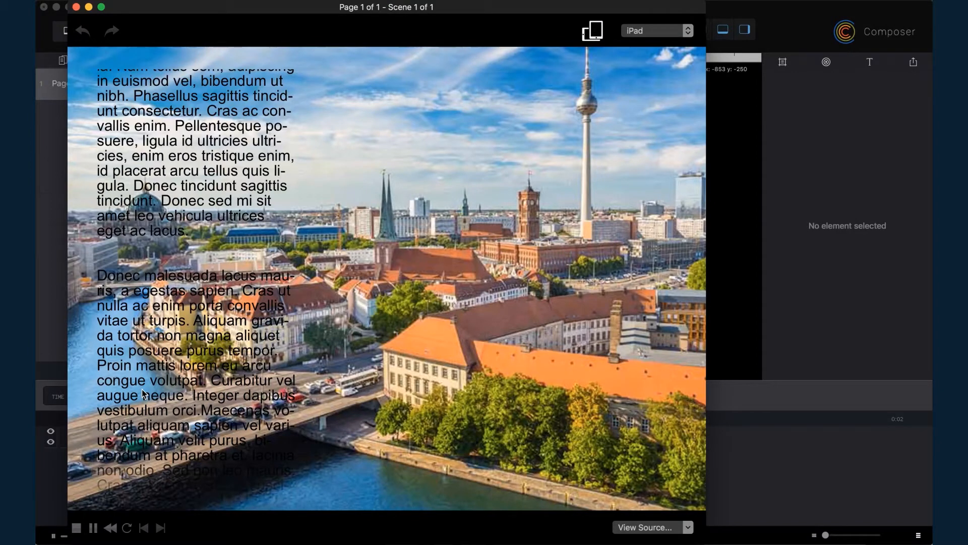
scroll(141, 389, "down", 4)
scroll(142, 389, "down", 7)
scroll(142, 392, "down", 11)
scroll(142, 392, "down", 13)
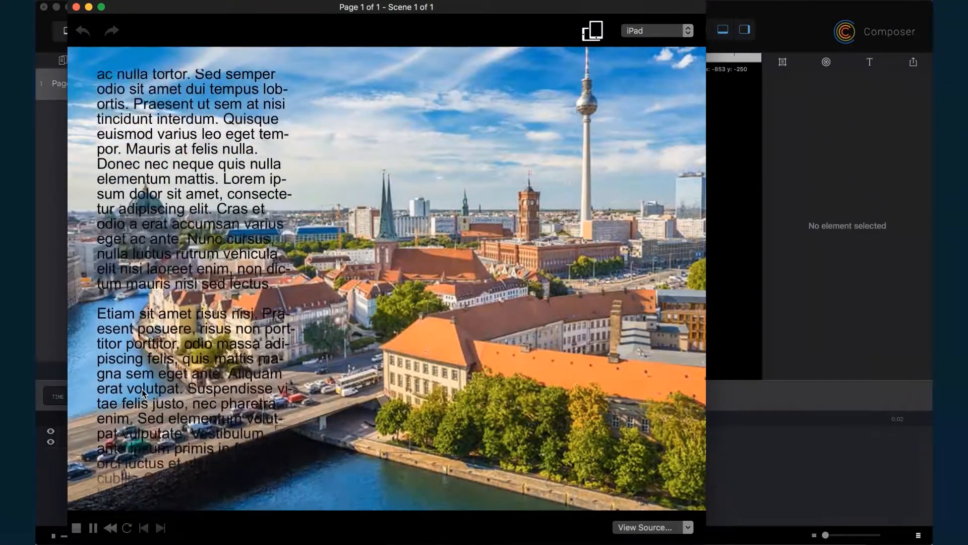
- Scroll back and forth across the "Etiam" marker to check its scene switch, return to the text's start and close the preview
scroll(143, 389, "down", 3)
scroll(142, 390, "up", 3)
scroll(143, 390, "down", 5)
scroll(142, 390, "up", 5)
scroll(142, 390, "down", 2)
scroll(142, 392, "down", 6)
scroll(142, 390, "up", 20)
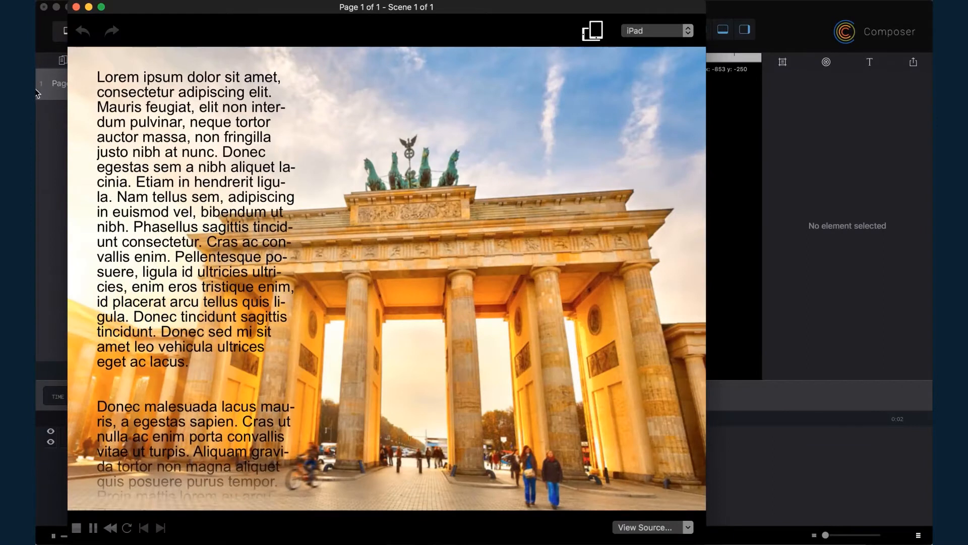
left_click(77, 7)
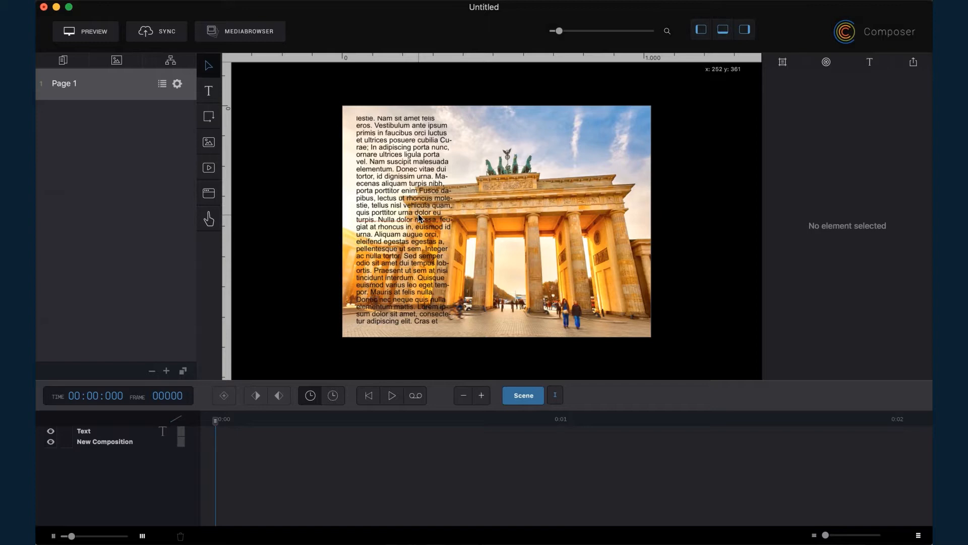
- Add a full-height rectangle covering the text column and move it below the Text layer in the stacking order
left_click(209, 117)
left_click_drag(510, 222, 411, 138)
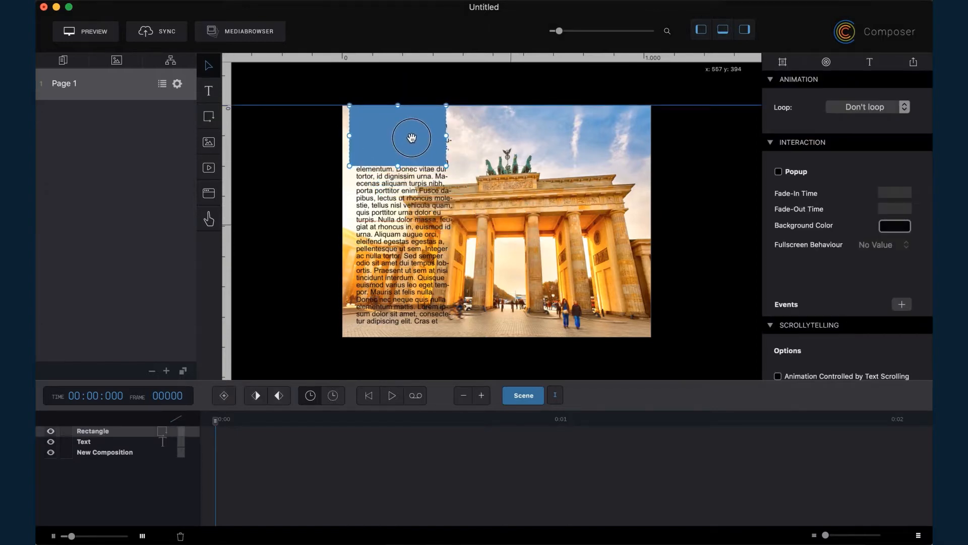
left_click_drag(447, 166, 462, 337)
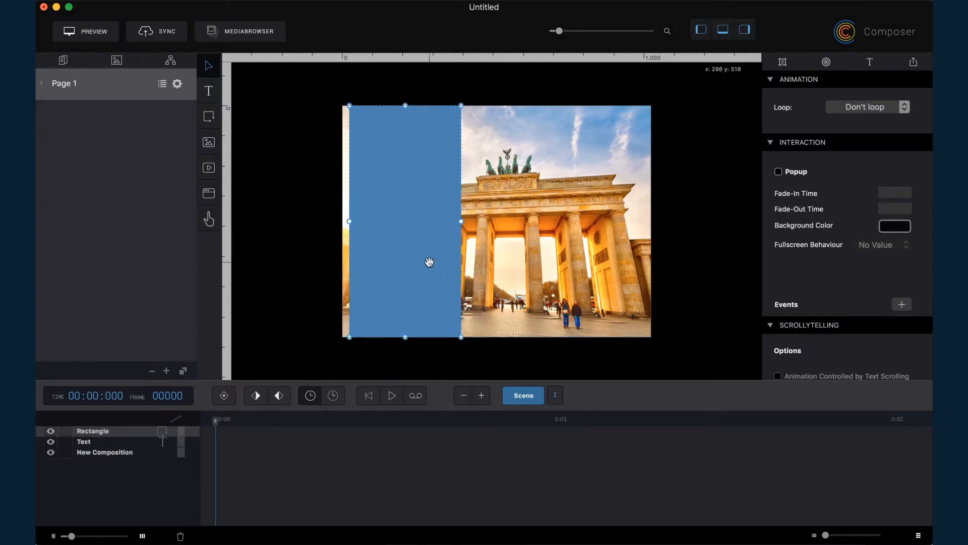
left_click_drag(100, 431, 103, 448)
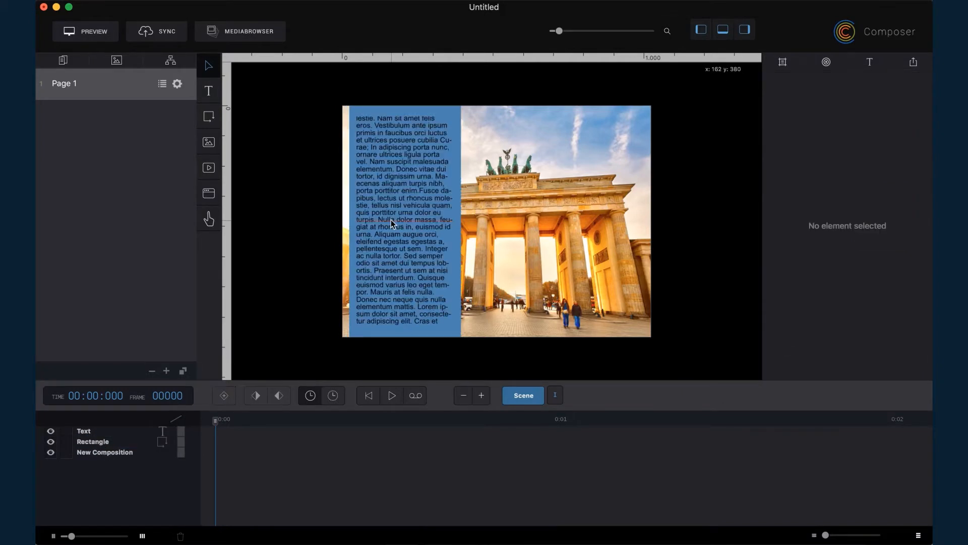
- Set the rectangle's opacity to 0.62 so the background image shows through behind the text
left_click(99, 441)
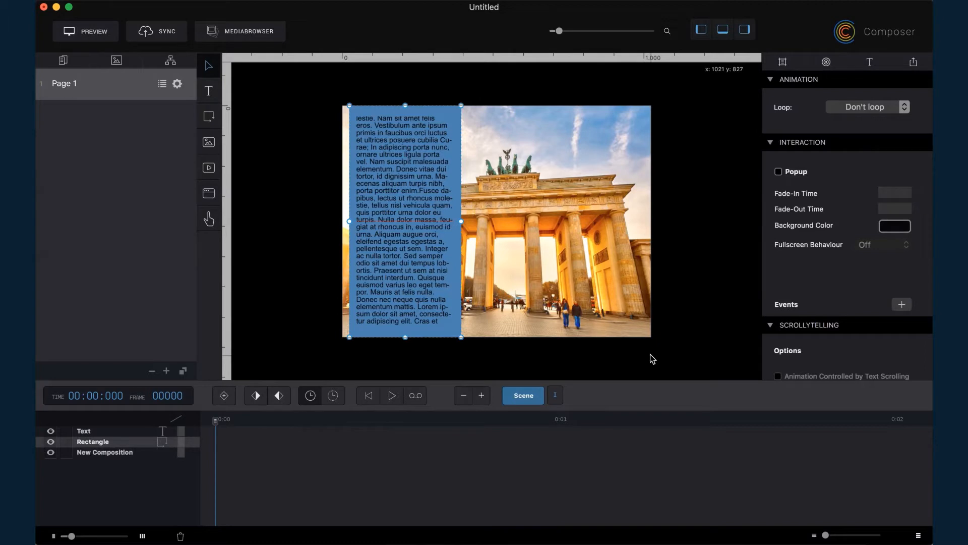
scroll(908, 325, "down", 2)
scroll(906, 313, "up", 2)
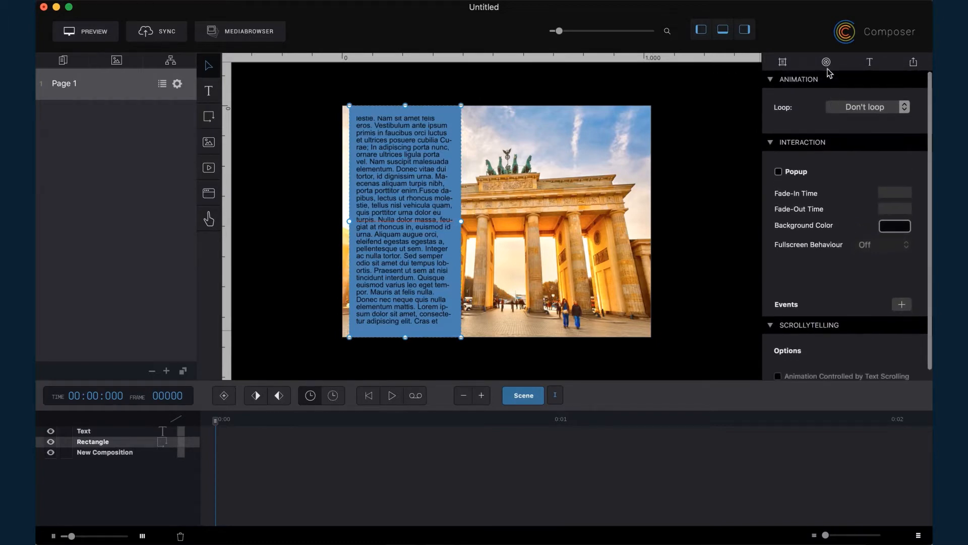
left_click(782, 62)
scroll(843, 166, "down", 5)
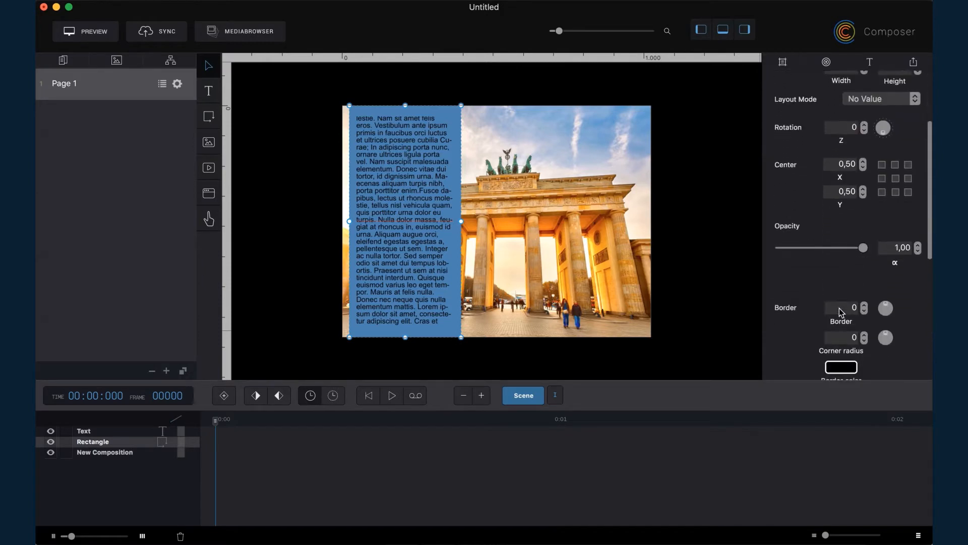
left_click_drag(864, 248, 832, 249)
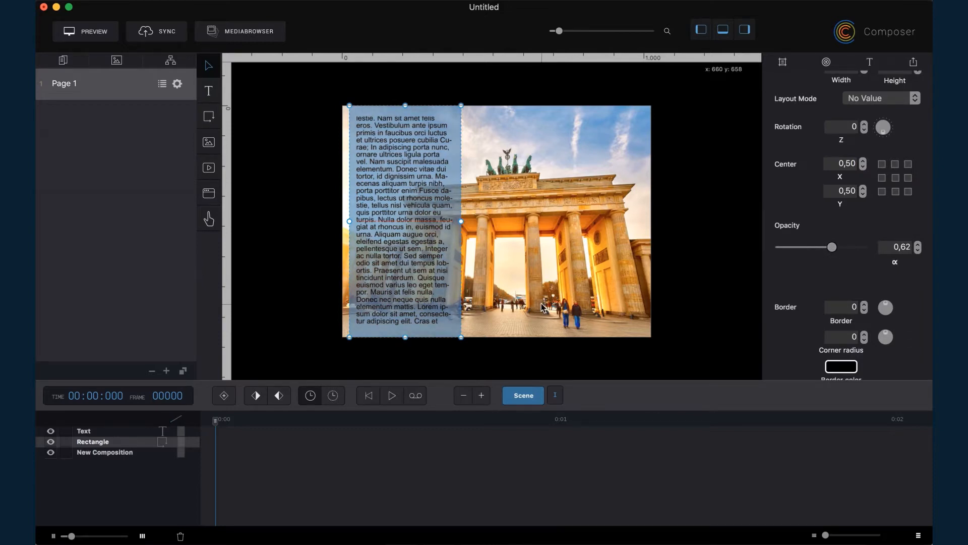
- In Scene 2 of the background composition, place the Berlin-16 image at X 0 and set a keyframe at 0 seconds
double_click(555, 225)
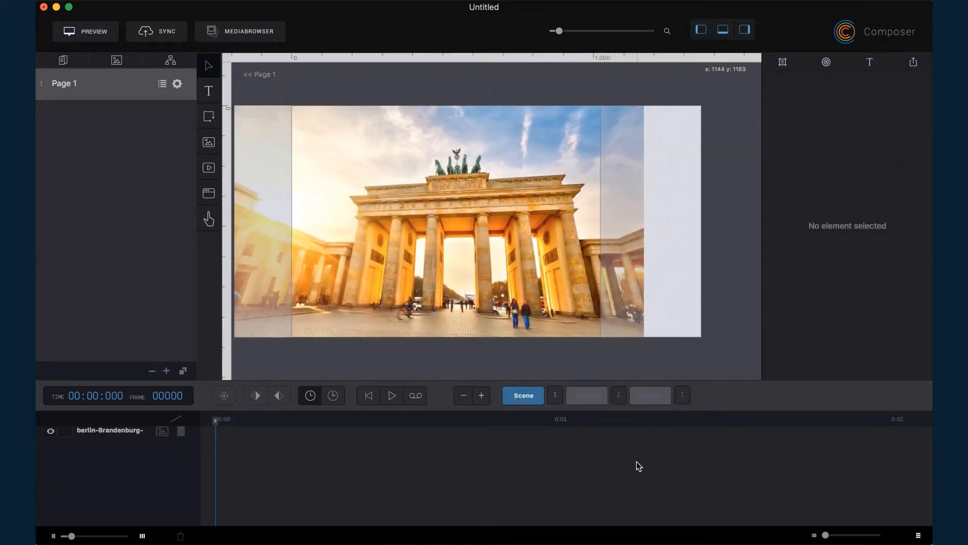
left_click(579, 397)
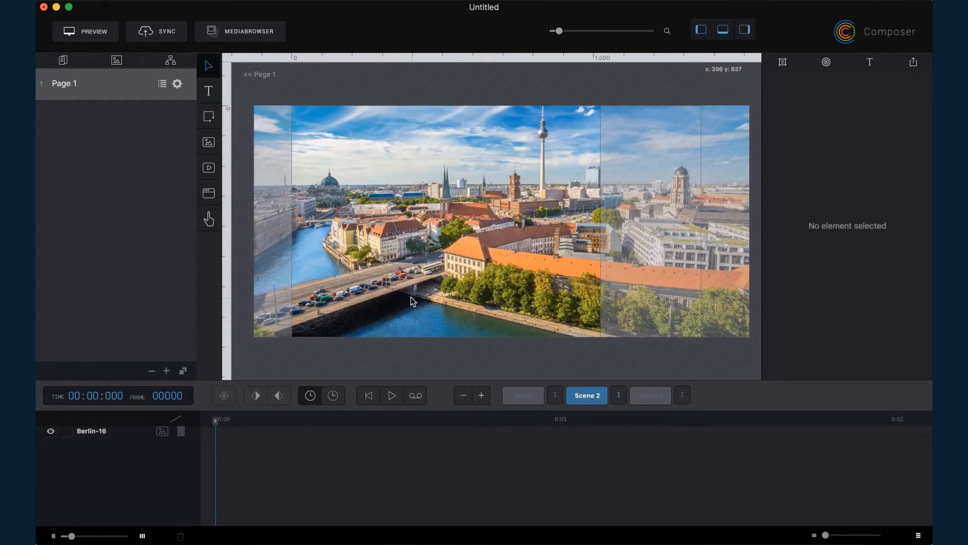
left_click_drag(404, 287, 445, 287)
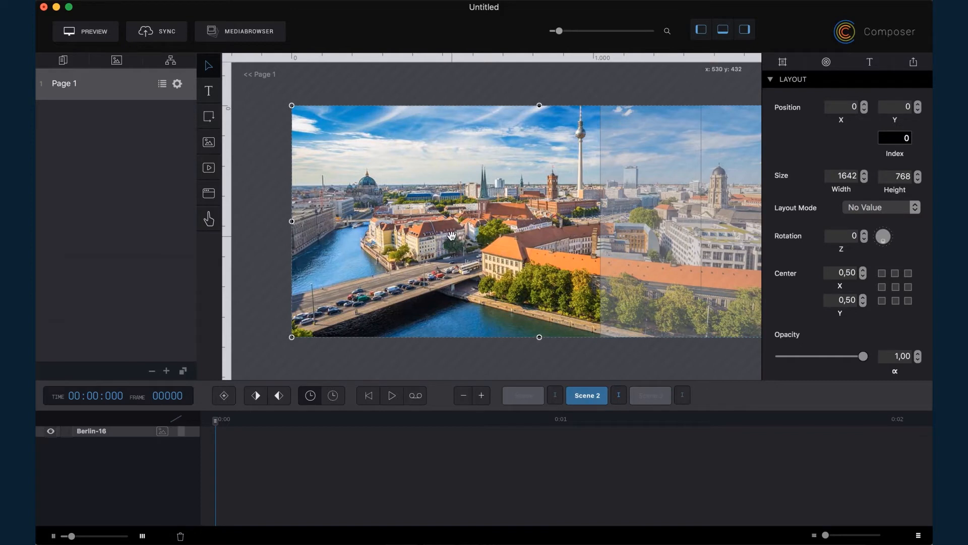
left_click(225, 396)
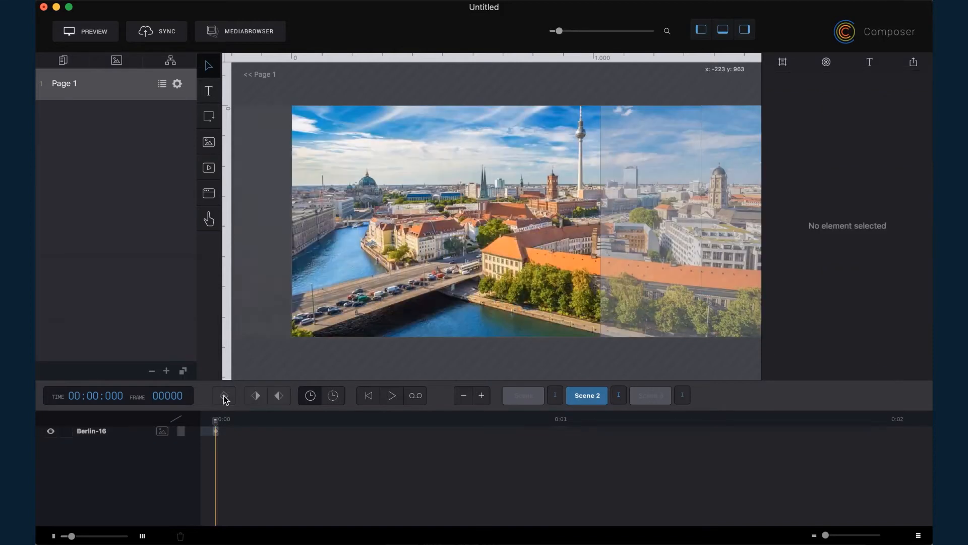
- Add a Berlin-16 keyframe at about 3 seconds and shift the image there to X -620, aligning its right edge with the page
left_click_drag(827, 536, 831, 536)
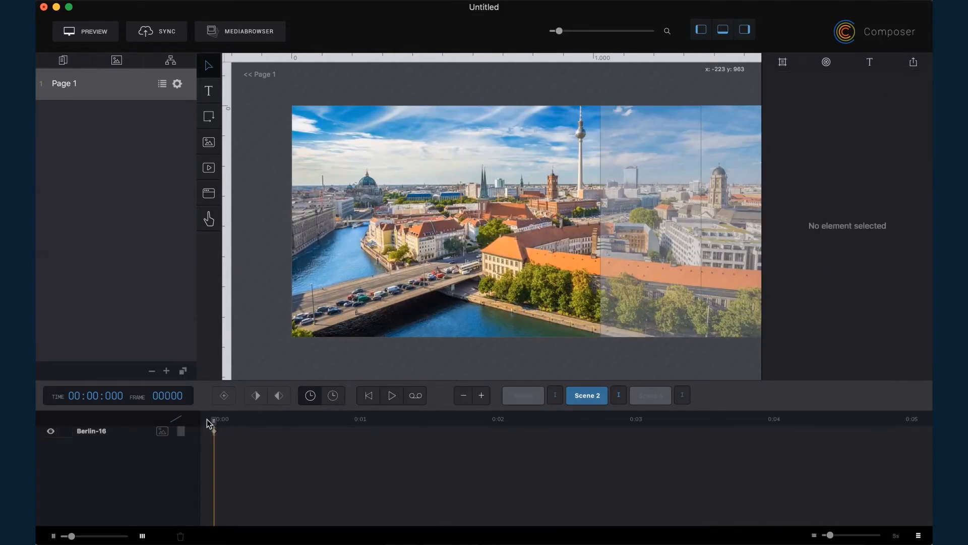
left_click_drag(213, 420, 628, 432)
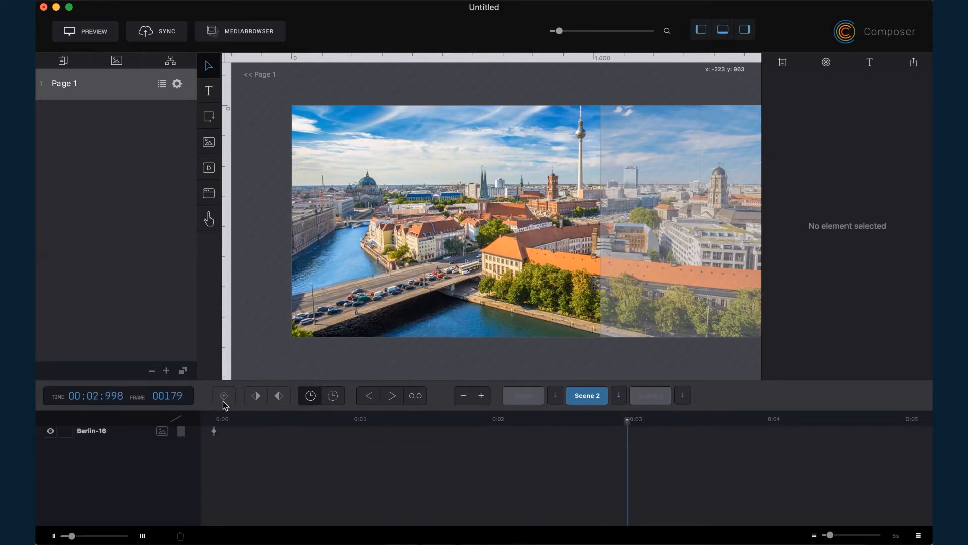
left_click(121, 432)
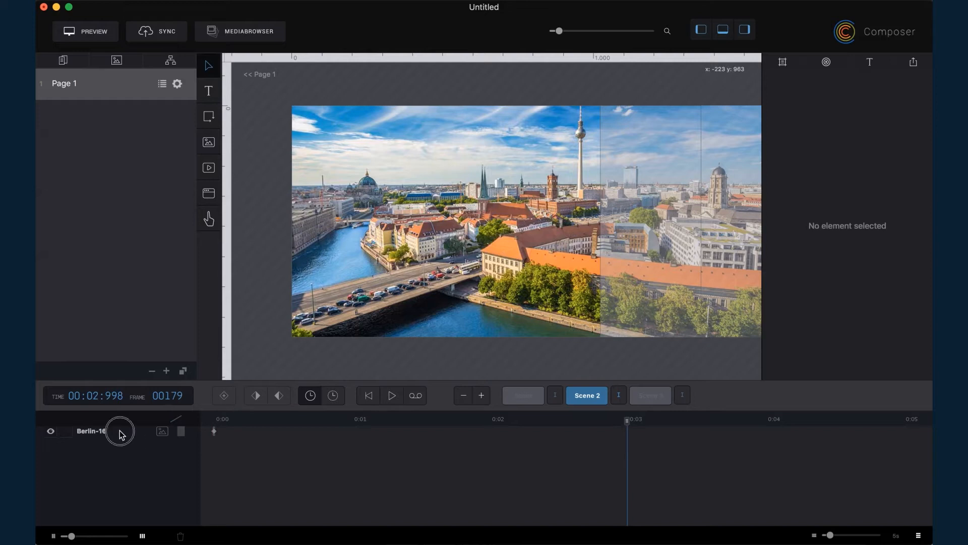
left_click(224, 397)
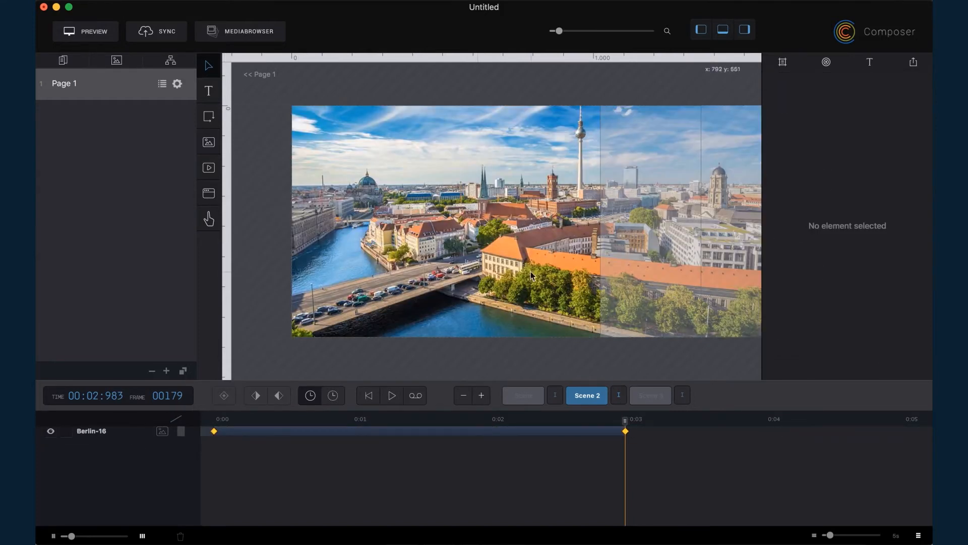
left_click(562, 206)
left_click_drag(561, 206, 374, 204)
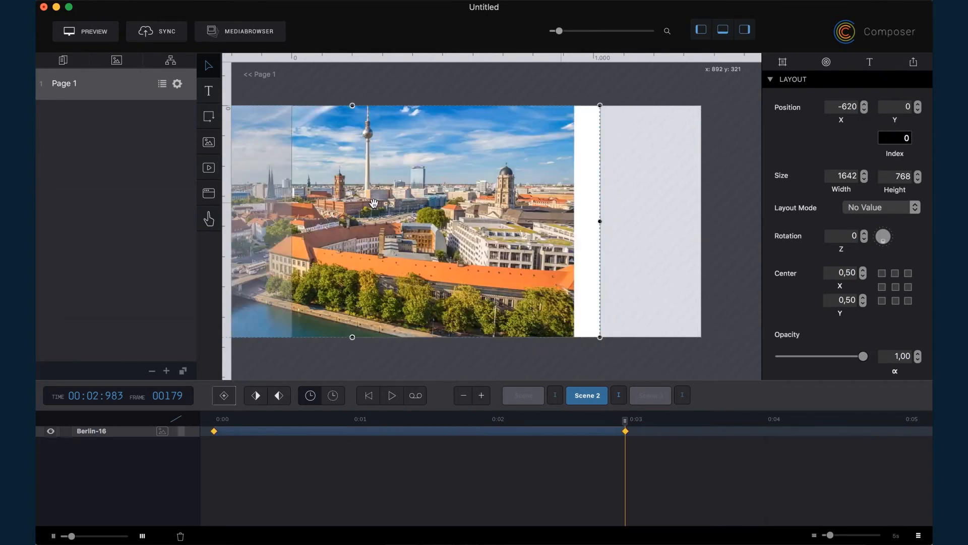
left_click_drag(624, 423, 633, 403)
- Turn on Animation Controlled by Text Scrolling for the Berlin-16 image and check Scene 2's Controlled by scrolling option
left_click(827, 62)
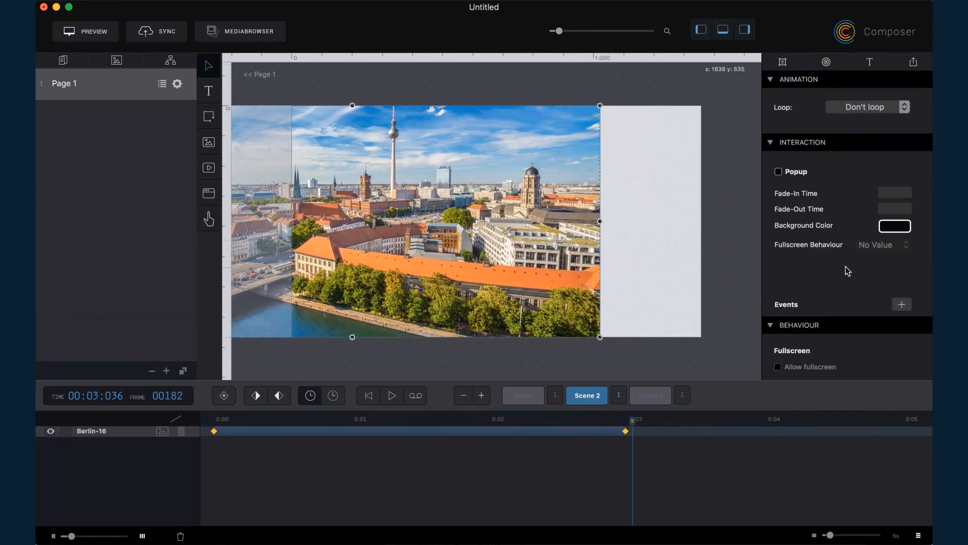
scroll(846, 267, "down", 4)
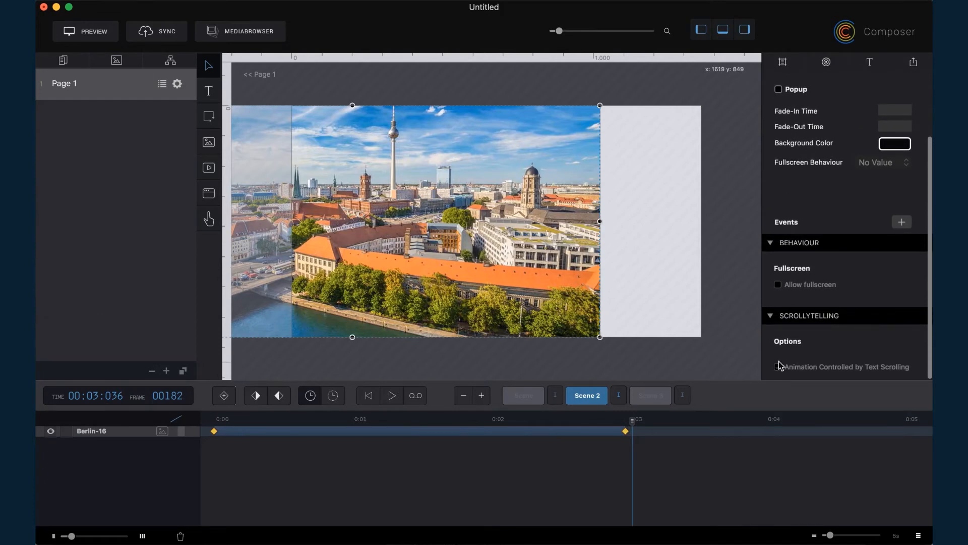
left_click(619, 395)
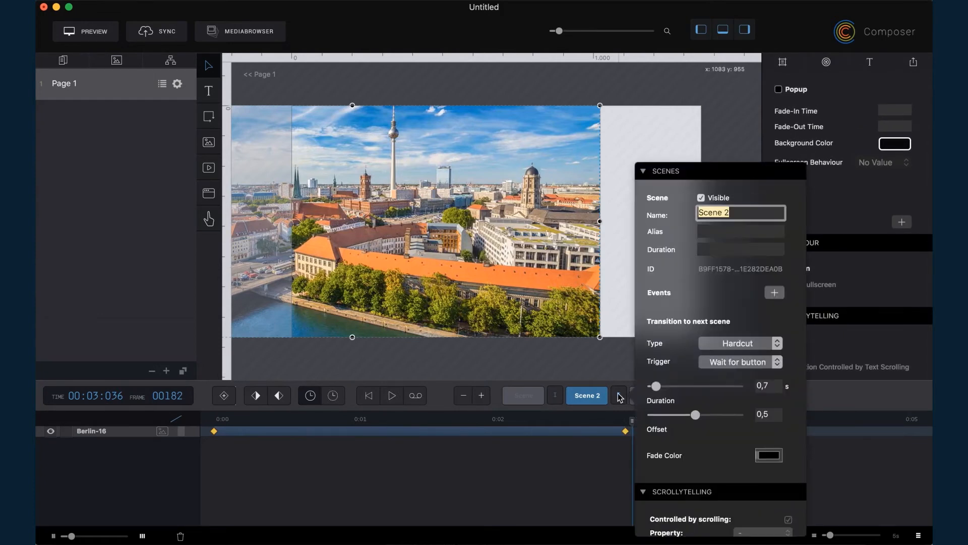
scroll(706, 434, "down", 2)
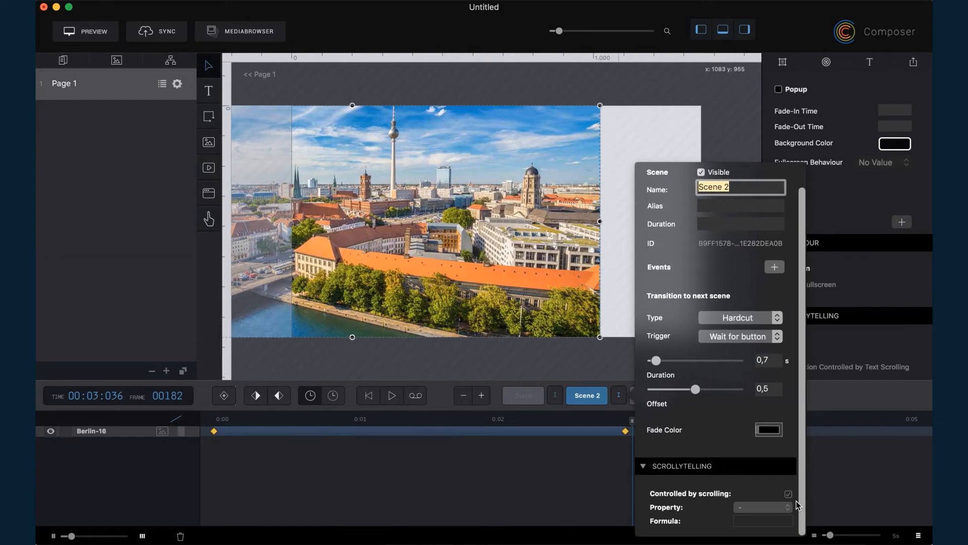
left_click(864, 469)
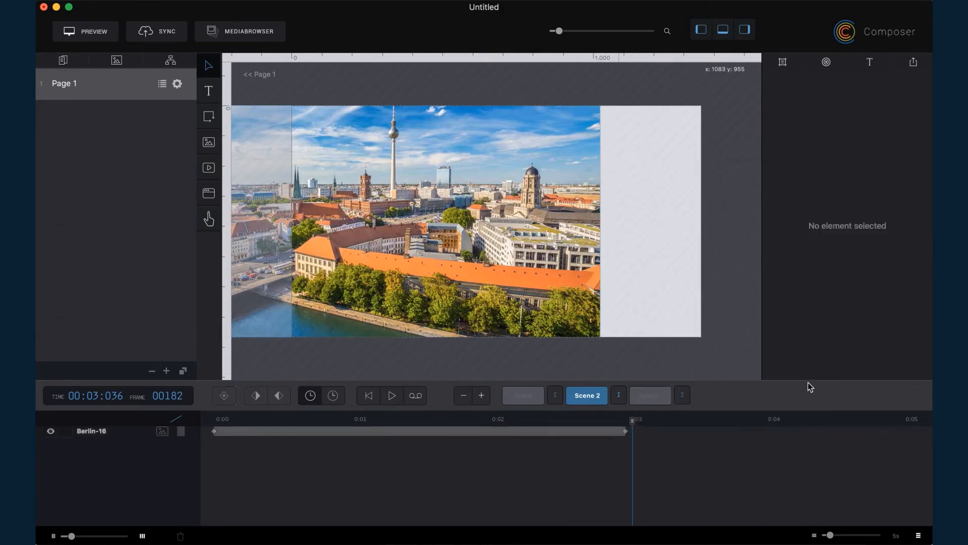
left_click(619, 395)
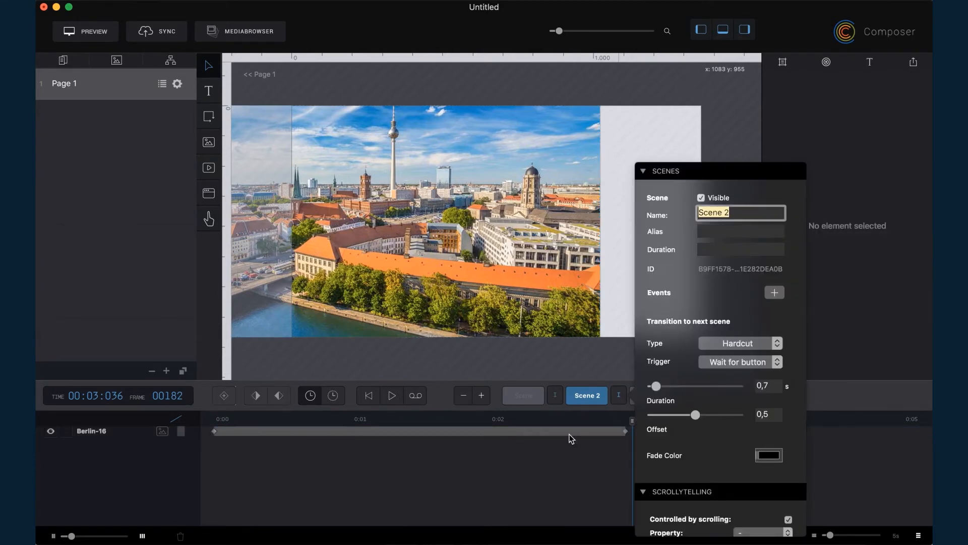
left_click(572, 437)
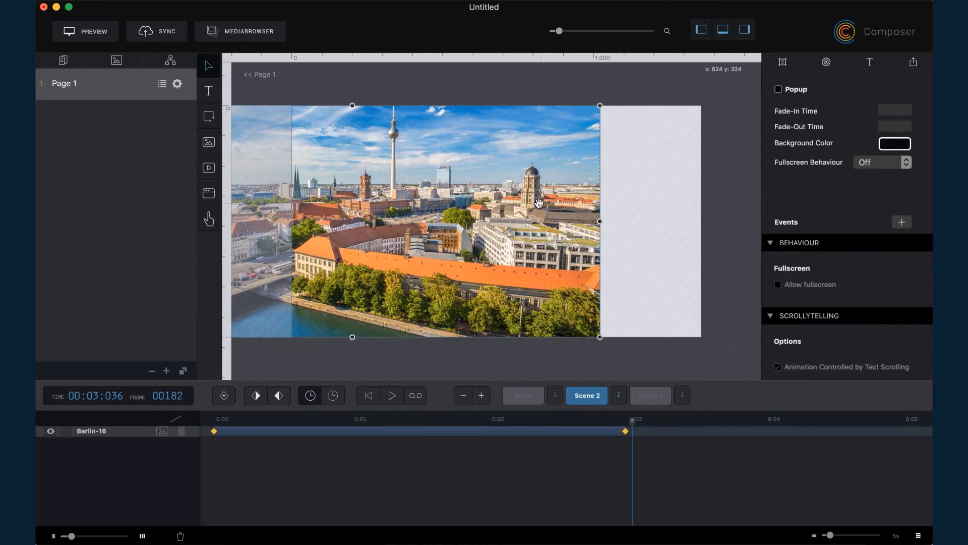
- Return to Page 1, preview it, and read down through the text to examine the scroll-driven image pan and the scene changes
left_click(260, 75)
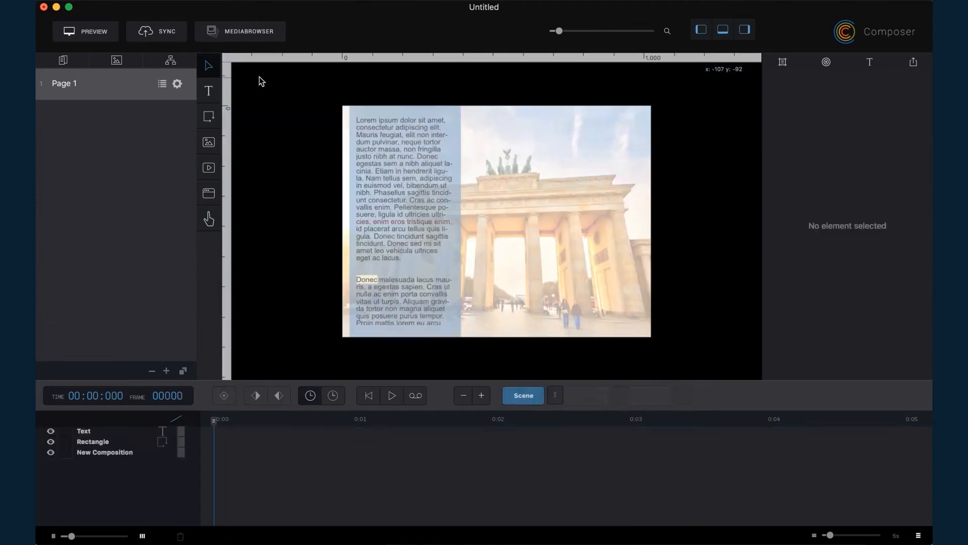
left_click(94, 30)
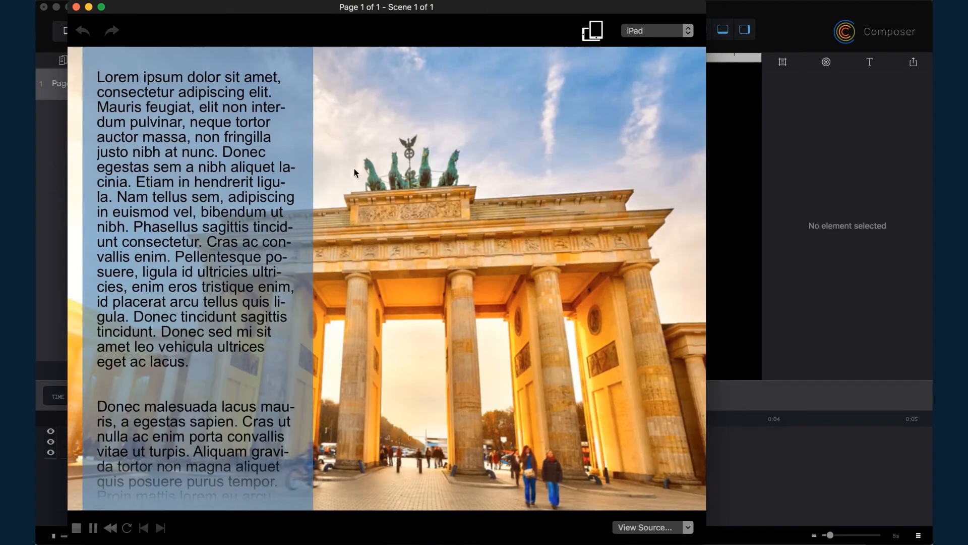
scroll(218, 288, "down", 3)
scroll(218, 288, "down", 3)
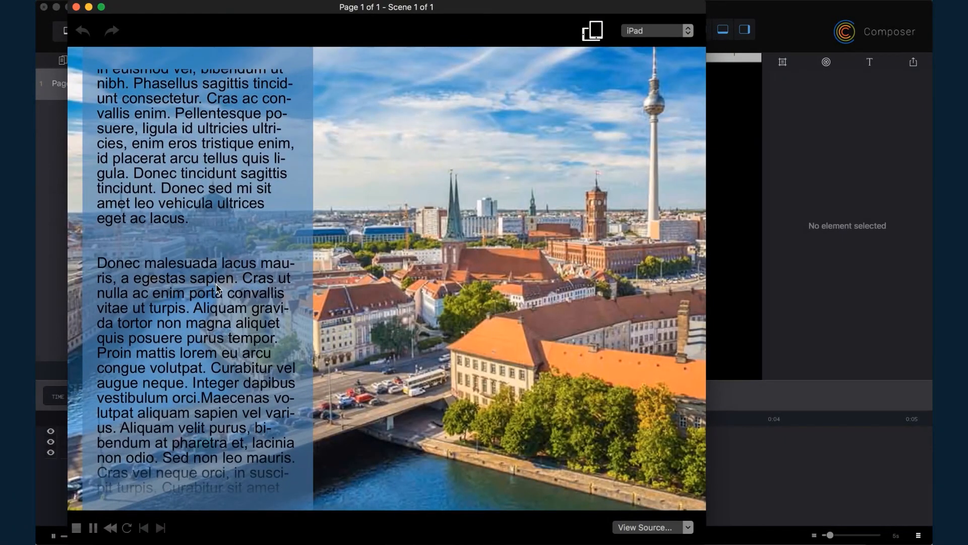
scroll(217, 288, "down", 2)
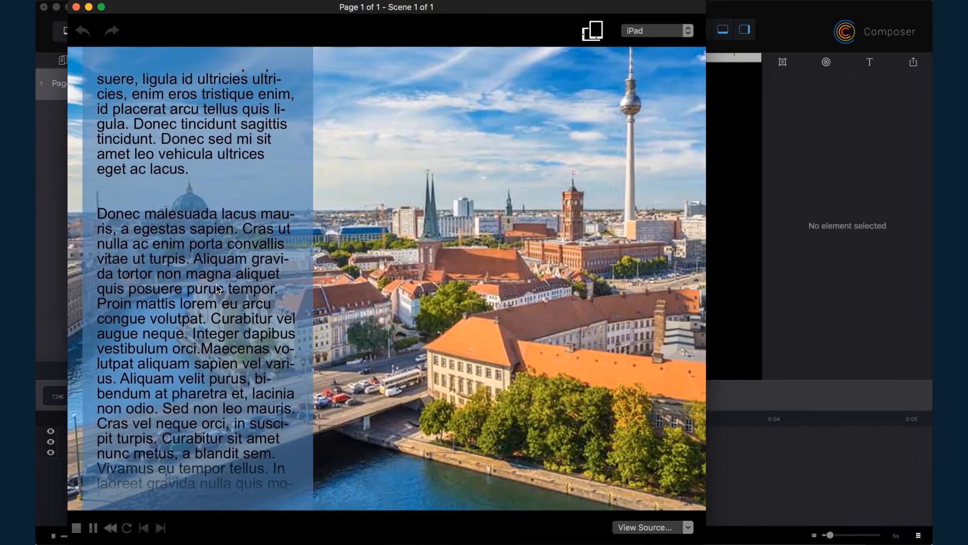
scroll(217, 288, "down", 4)
scroll(218, 288, "down", 4)
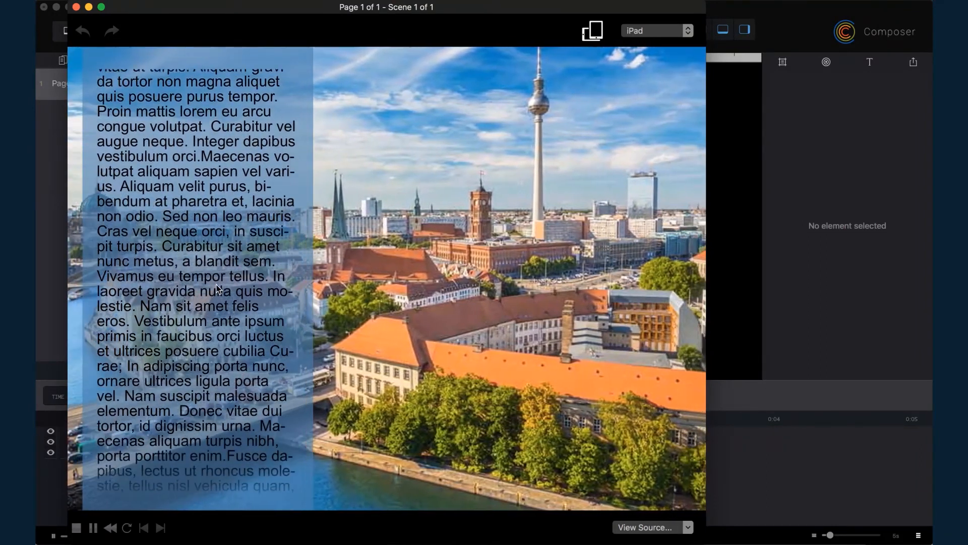
scroll(218, 288, "down", 6)
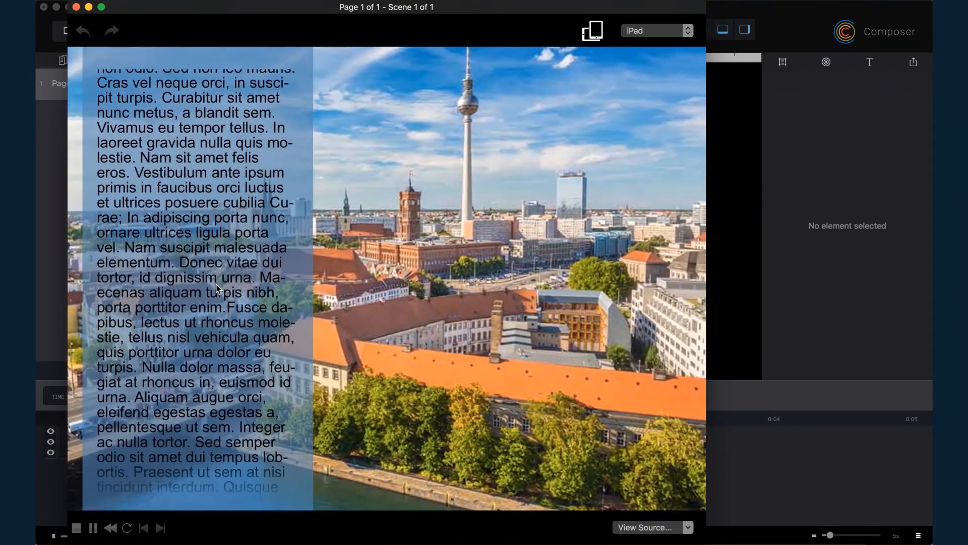
scroll(217, 288, "down", 5)
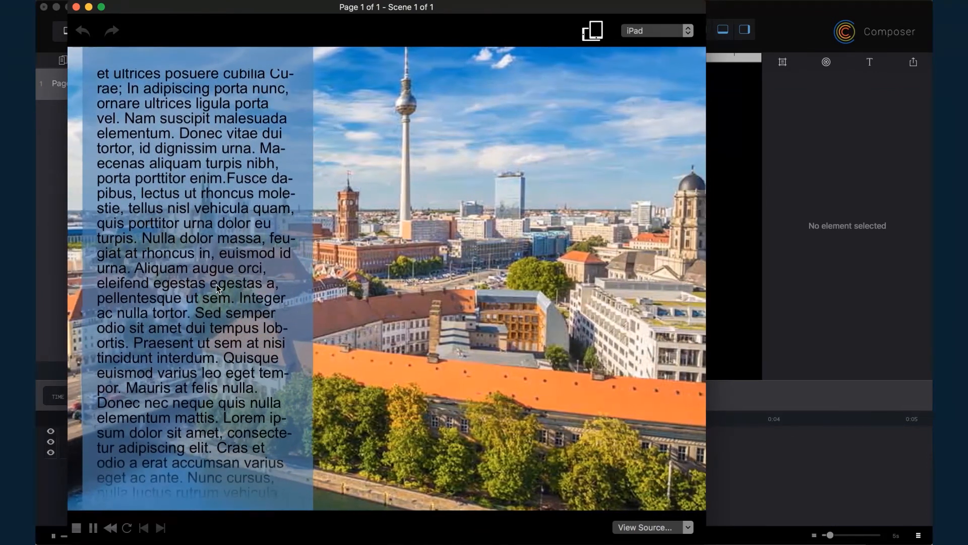
scroll(217, 284, "down", 4)
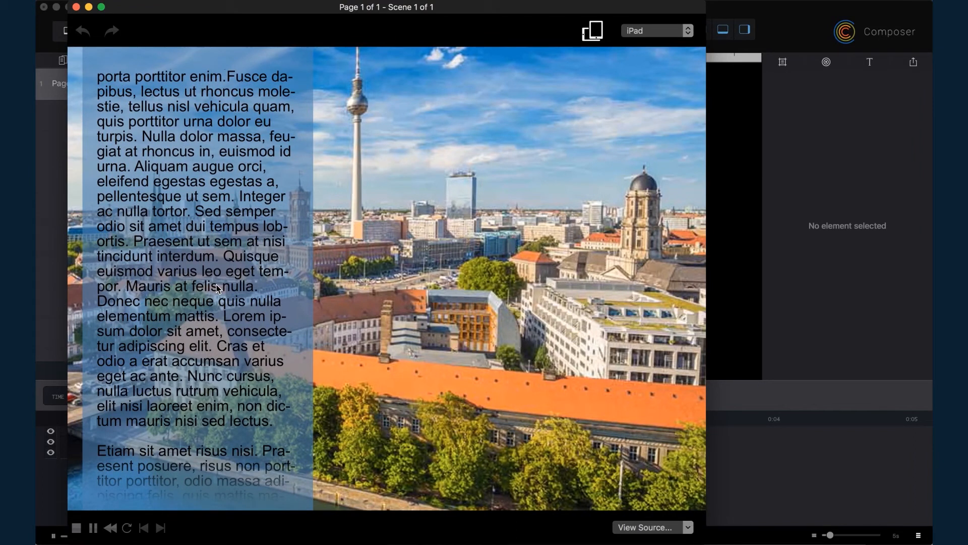
scroll(218, 288, "down", 6)
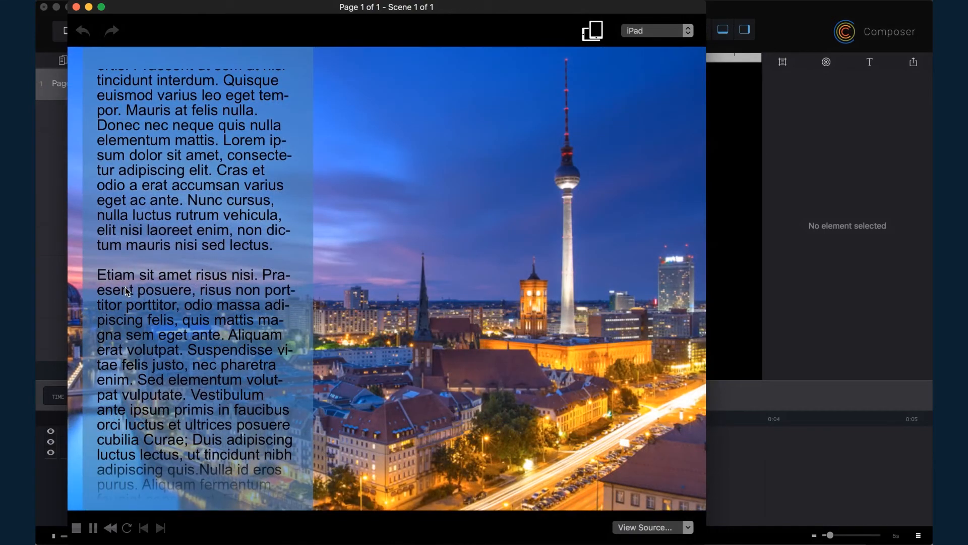
- Run the previewed text back and forth between its beginning and end to check background switching and panning in both directions
scroll(126, 290, "up", 20)
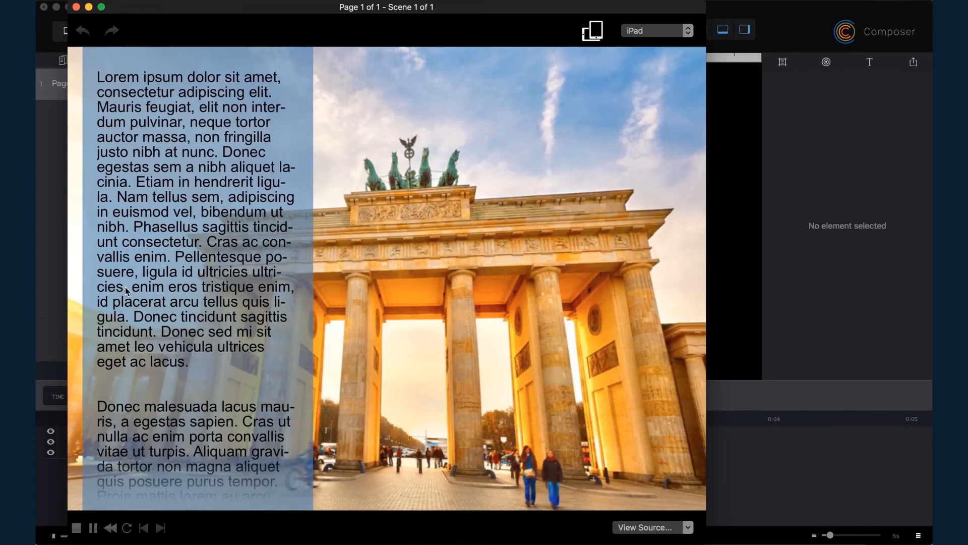
scroll(126, 290, "down", 15)
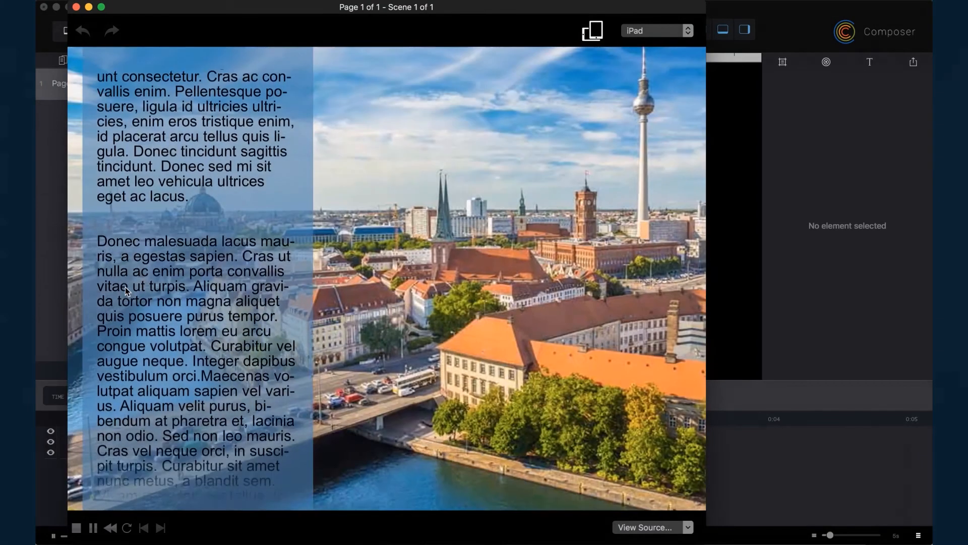
scroll(125, 290, "down", 20)
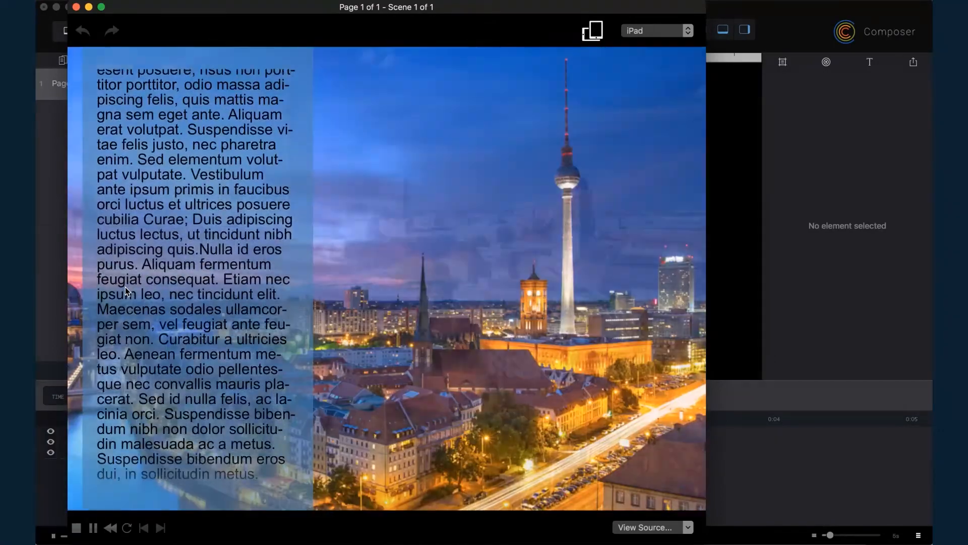
scroll(125, 291, "up", 20)
scroll(125, 292, "down", 20)
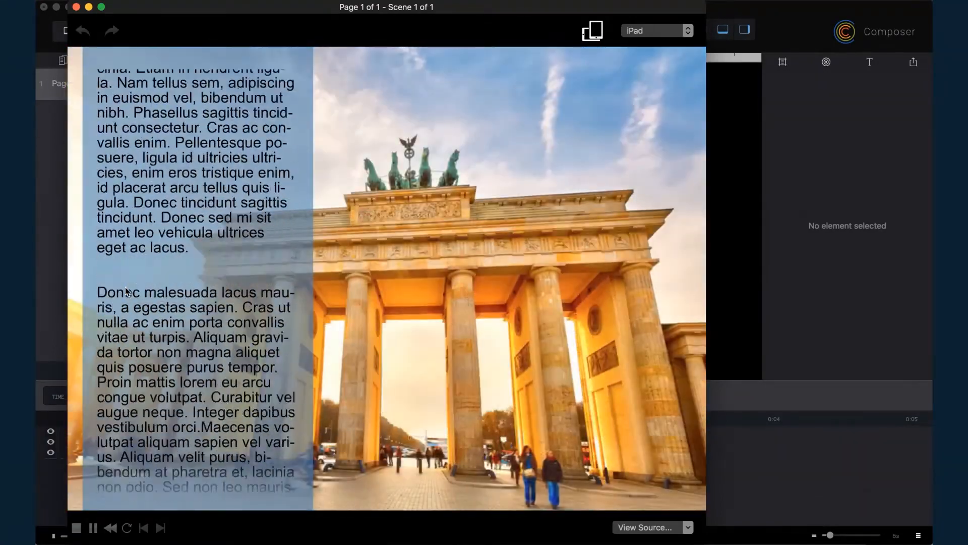
scroll(126, 286, "up", 10)
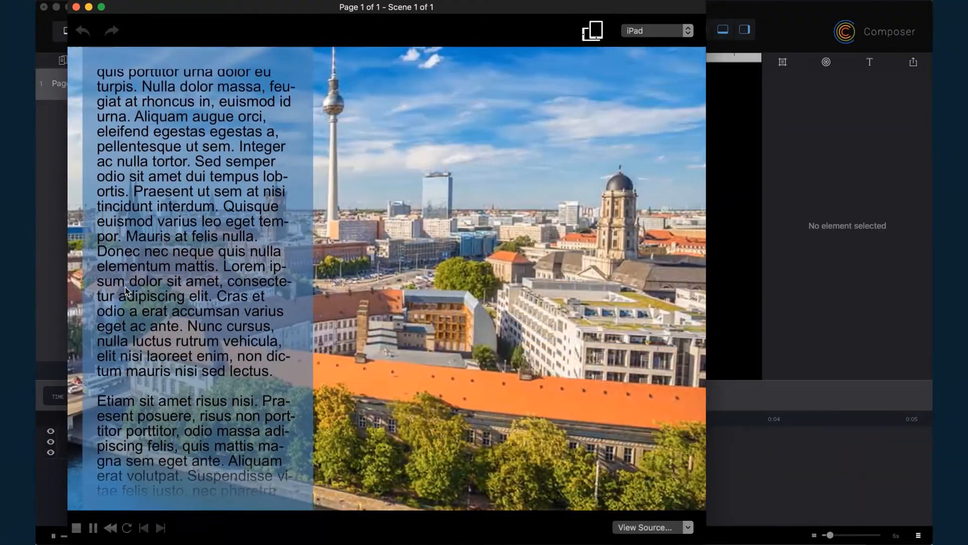